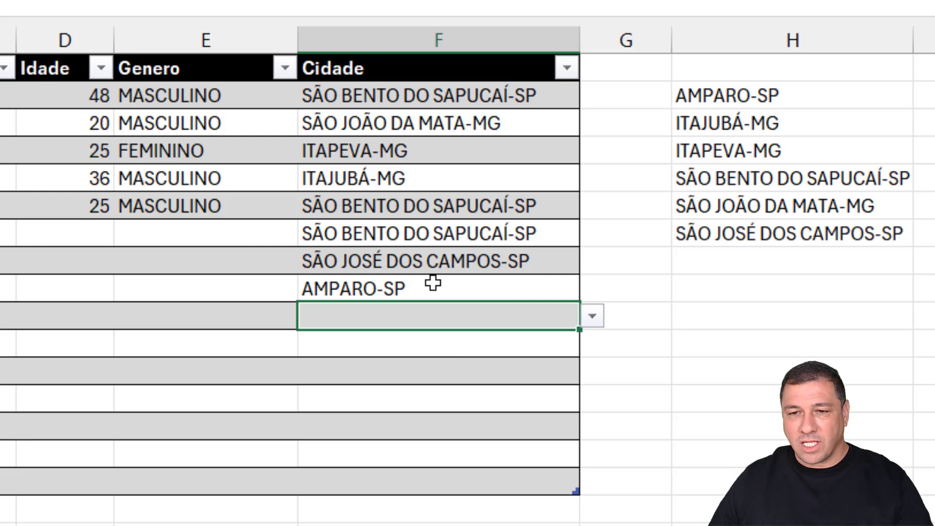
Show the allowed-cities dropdown for the AMPARO-SP cell in Cidade
{"action": "left_click", "coordinate": [433, 283]}
{"action": "left_click", "coordinate": [593, 291]}
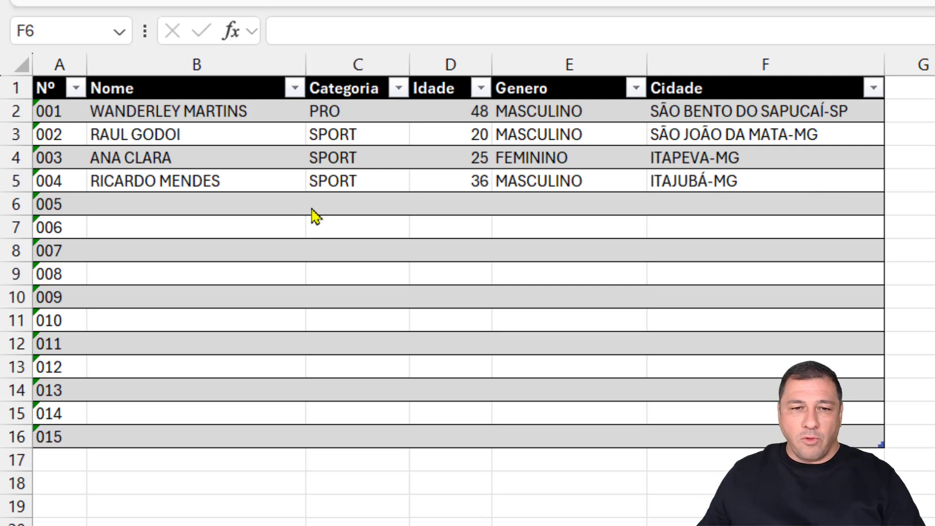
Enter PEDRO HENRIQUE as row 005's Nome and start PRO in its Categoria
{"action": "key", "text": "alt+Tab"}
{"action": "left_click", "coordinate": [235, 203]}
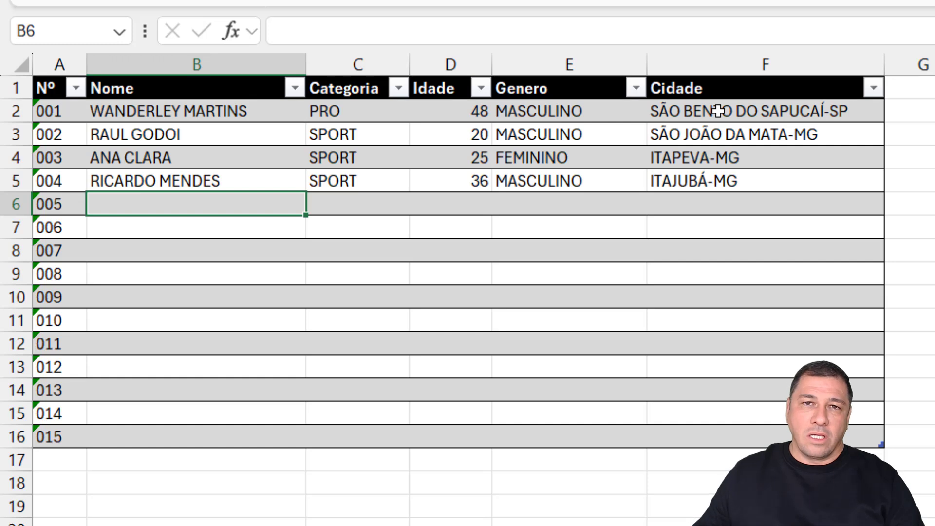
{"action": "left_click", "coordinate": [715, 199]}
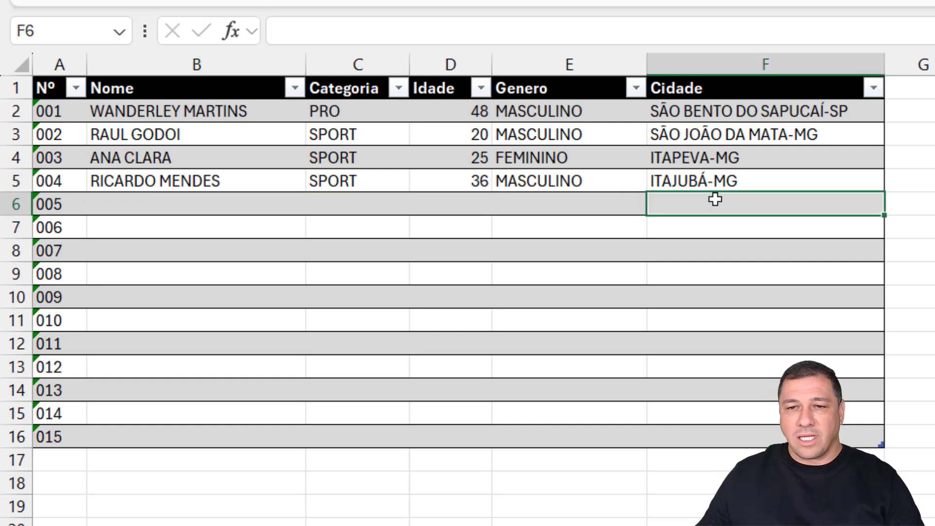
{"action": "left_click", "coordinate": [190, 214]}
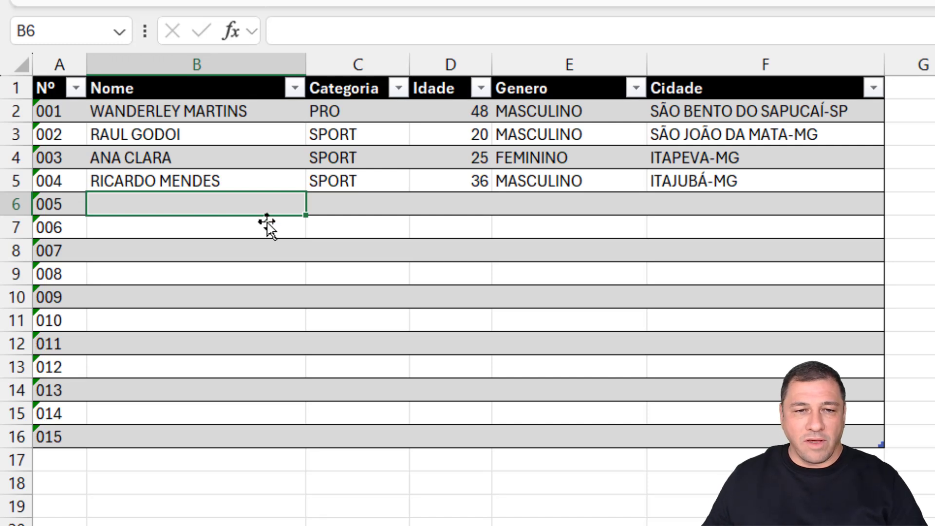
{"action": "type", "text": "PEDRO "}
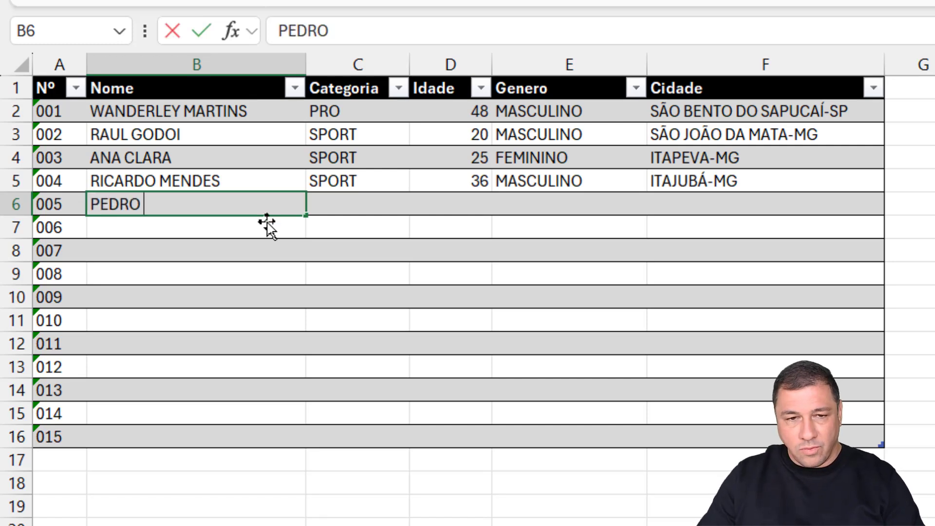
{"action": "type", "text": "HENRIQUE"}
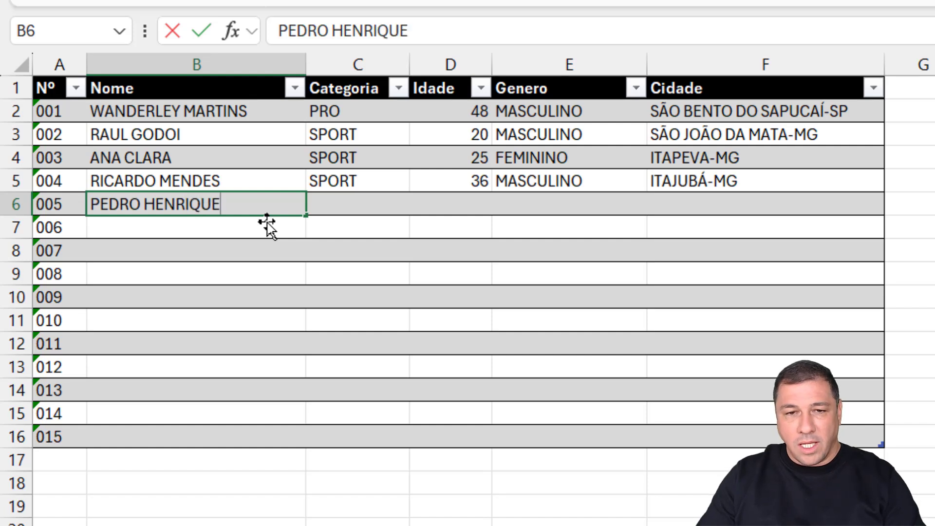
{"action": "key", "text": "Tab"}
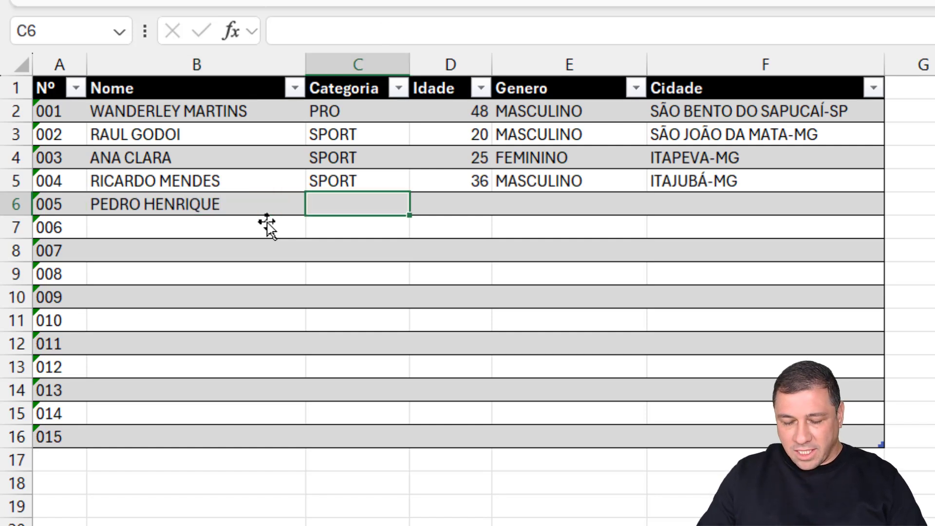
{"action": "type", "text": "PRO"}
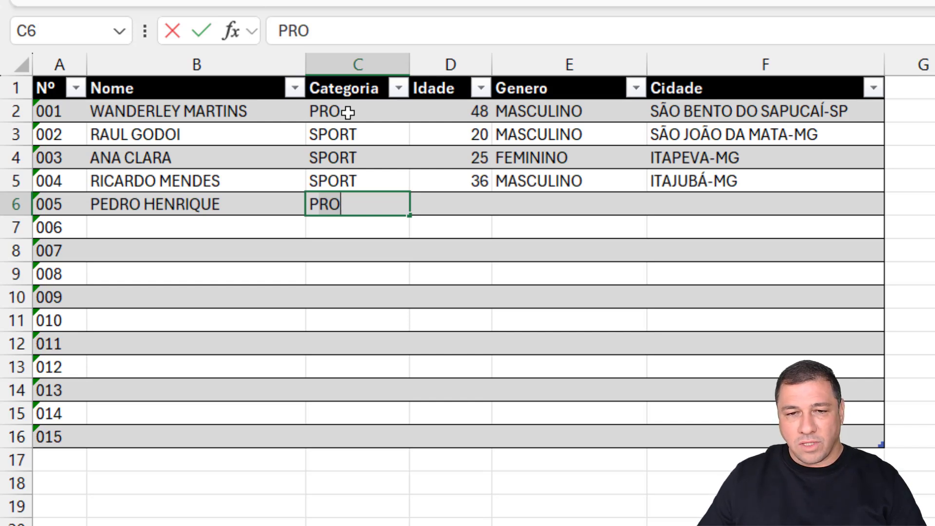
Set row 005's Categoria to PRO, discarding the SPORT AutoComplete suggestion
{"action": "key", "text": "Tab"}
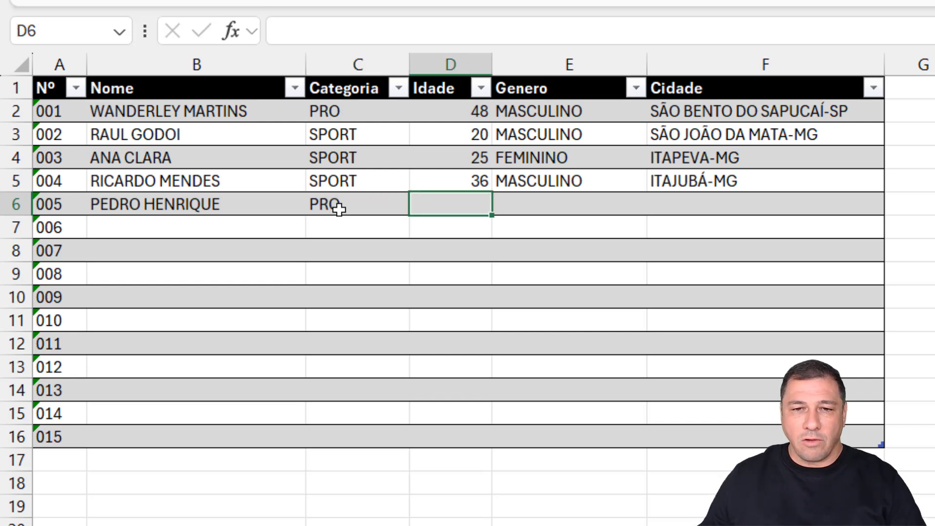
{"action": "left_click", "coordinate": [367, 206]}
{"action": "type", "text": "S"}
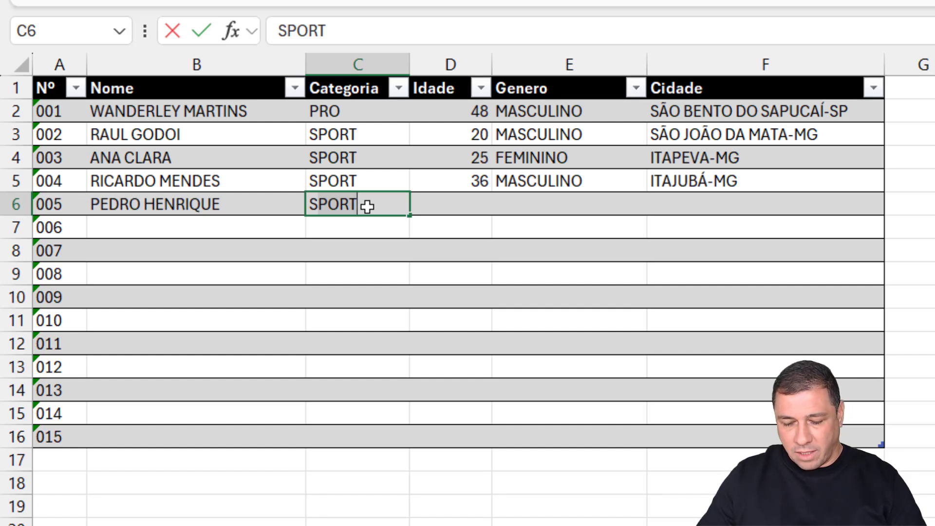
{"action": "key", "text": "BackSpace"}
{"action": "key", "text": "BackSpace"}
{"action": "type", "text": "PRO"}
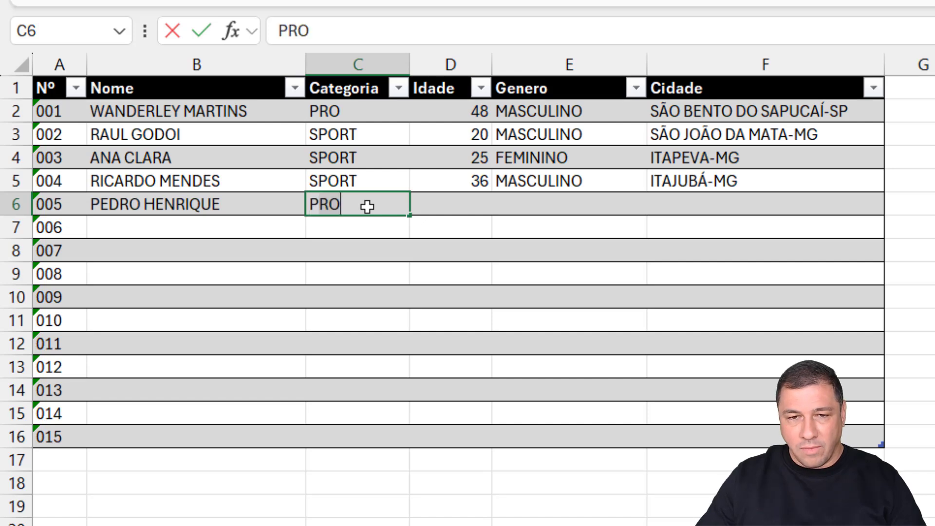
{"action": "key", "text": "Tab"}
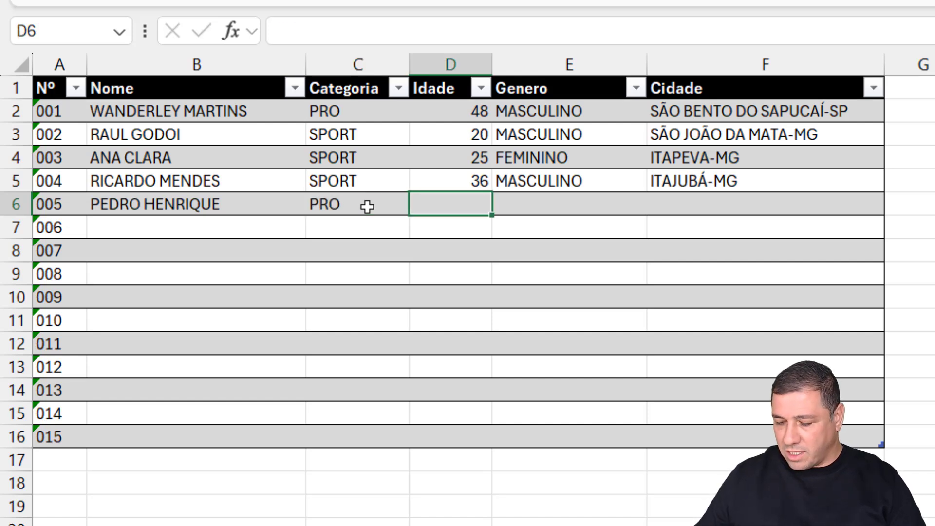
Enter age 25, then try and clear MASCULINO and FEMININO suggestions in Genero
{"action": "type", "text": "25"}
{"action": "key", "text": "Tab"}
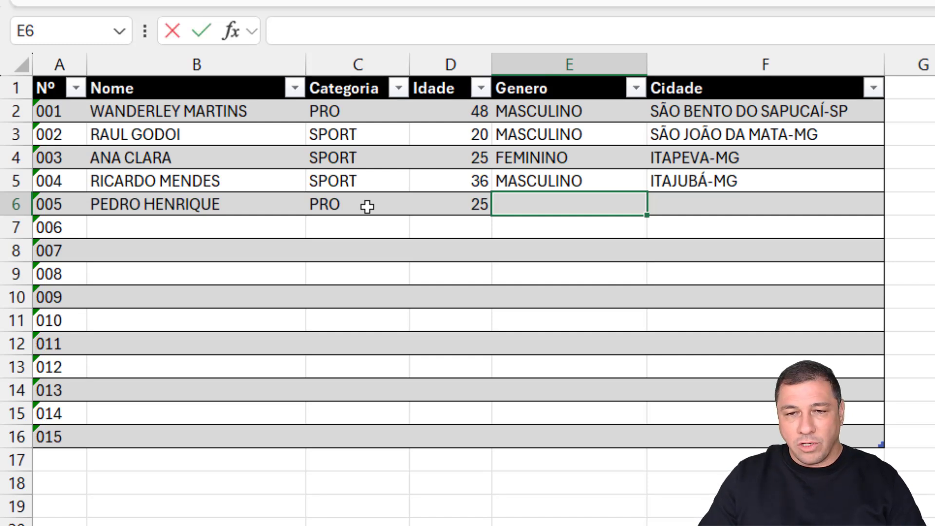
{"action": "type", "text": "M"}
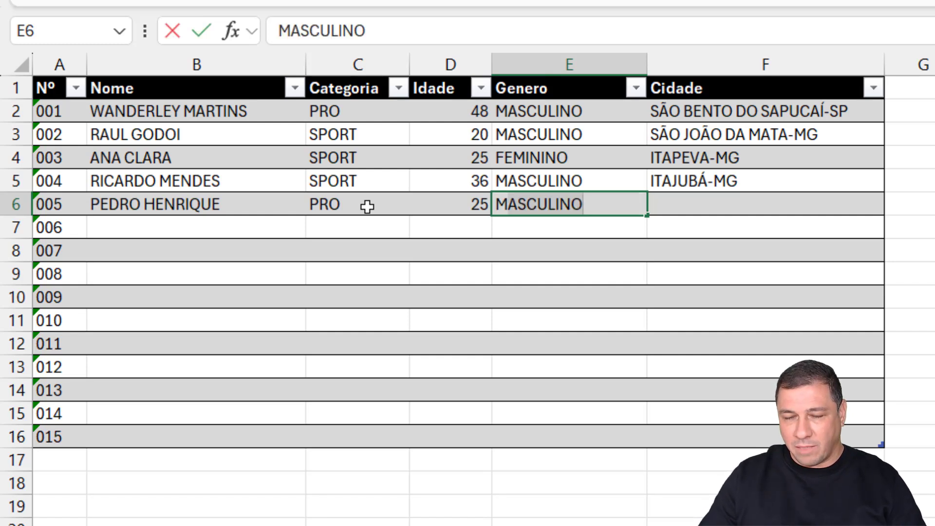
{"action": "key", "text": "BackSpace"}
{"action": "key", "text": "BackSpace"}
{"action": "type", "text": "F"}
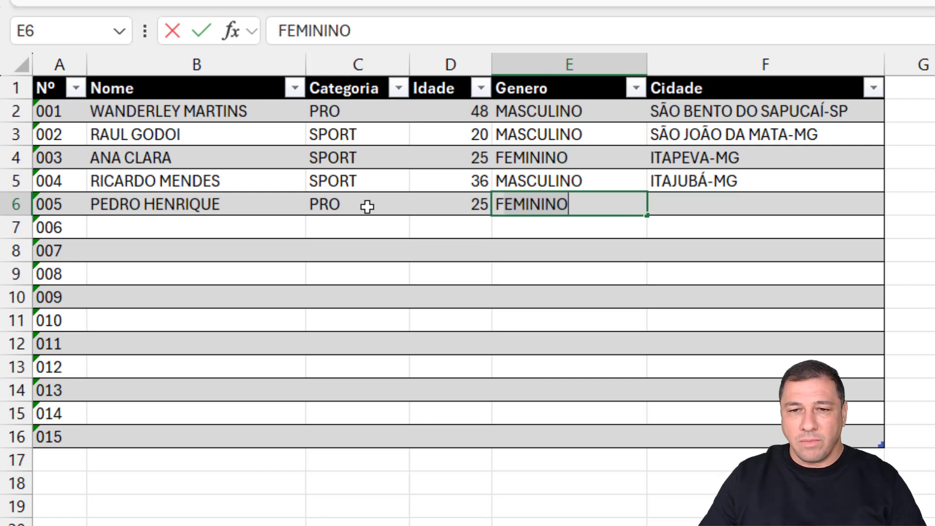
{"action": "key", "text": "BackSpace"}
{"action": "key", "text": "BackSpace"}
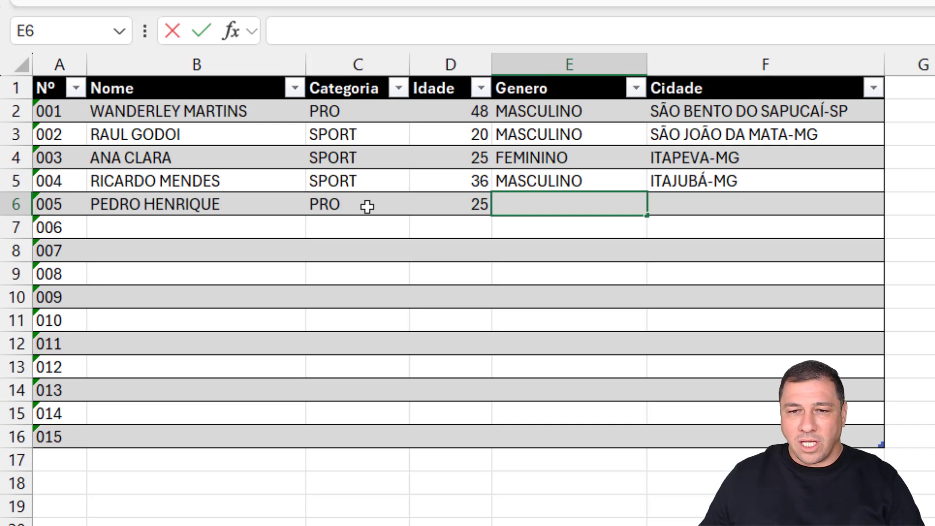
Pick MASCULINO from the existing-values list (Alt+Down) as row 005's Genero
{"action": "left_click", "coordinate": [557, 236]}
{"action": "left_click", "coordinate": [560, 208]}
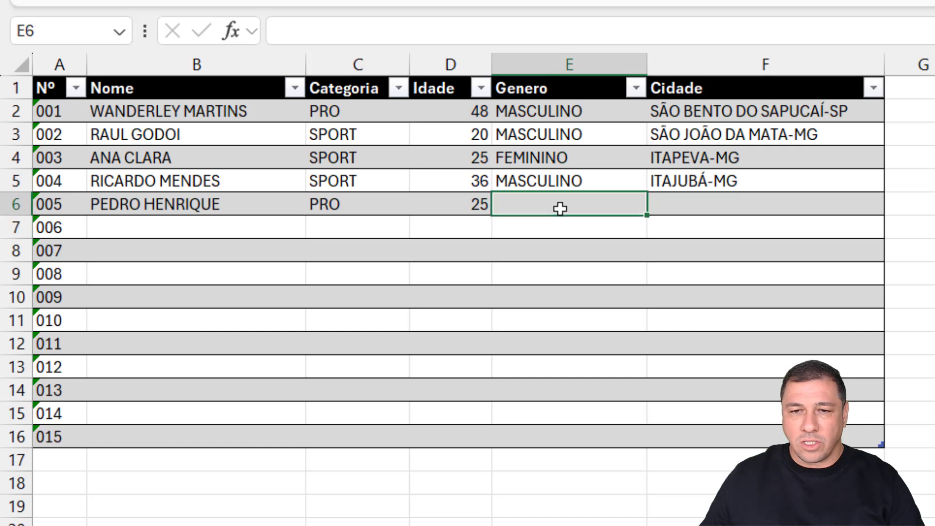
{"action": "key", "text": "alt+Down"}
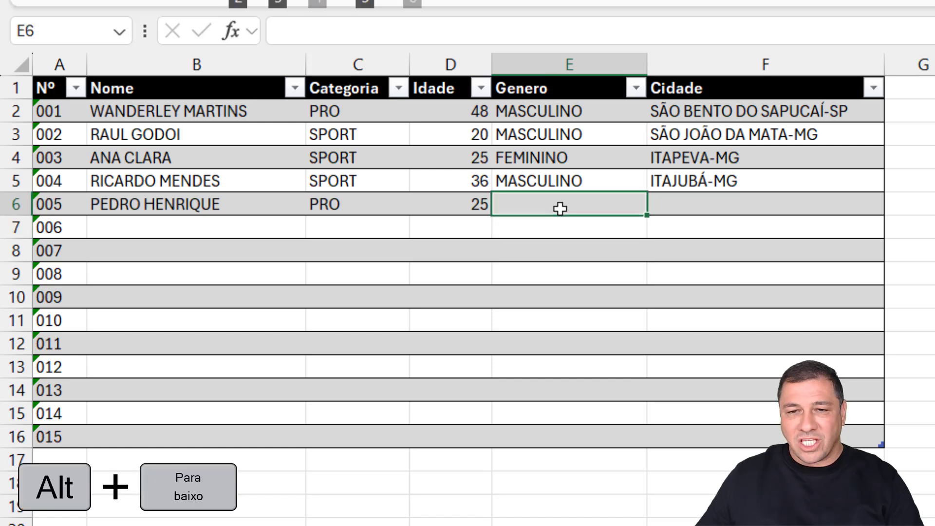
{"action": "key", "text": "alt+Down"}
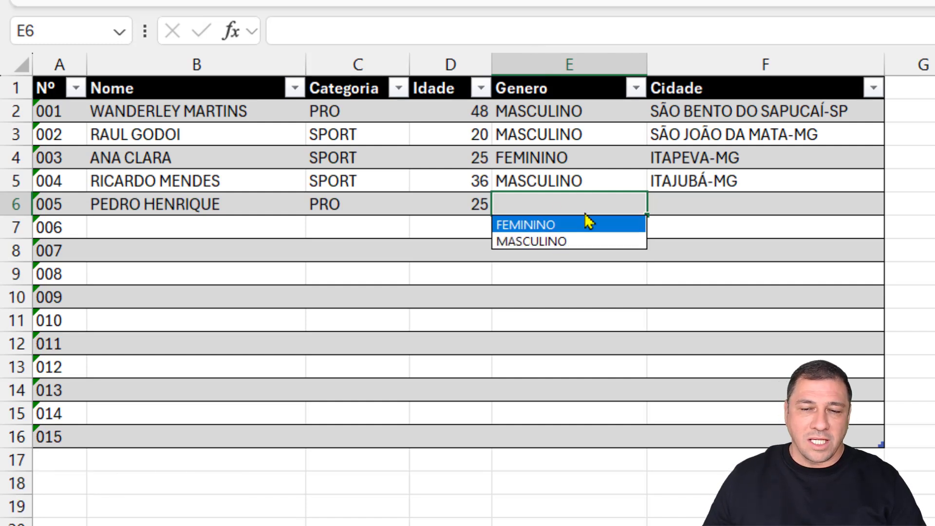
{"action": "left_click", "coordinate": [549, 242]}
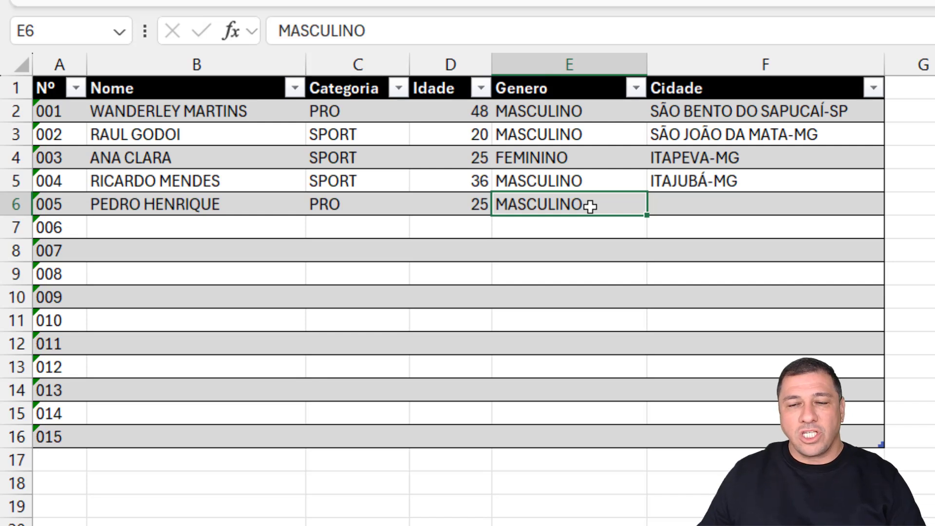
{"action": "left_click", "coordinate": [744, 205]}
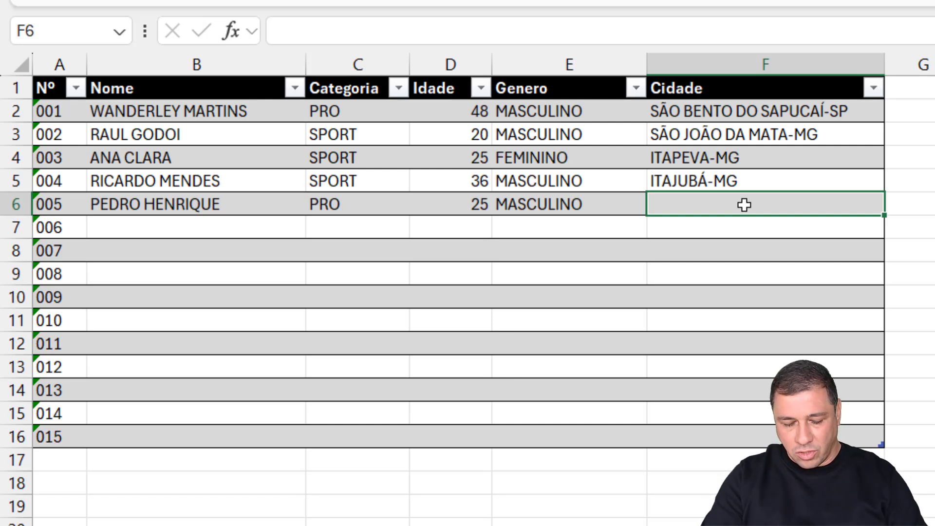
Fill row 005's Cidade with SÃO BENTO DO SAPUCAÍ-SP from the existing-city list
{"action": "type", "text": "SÃ"}
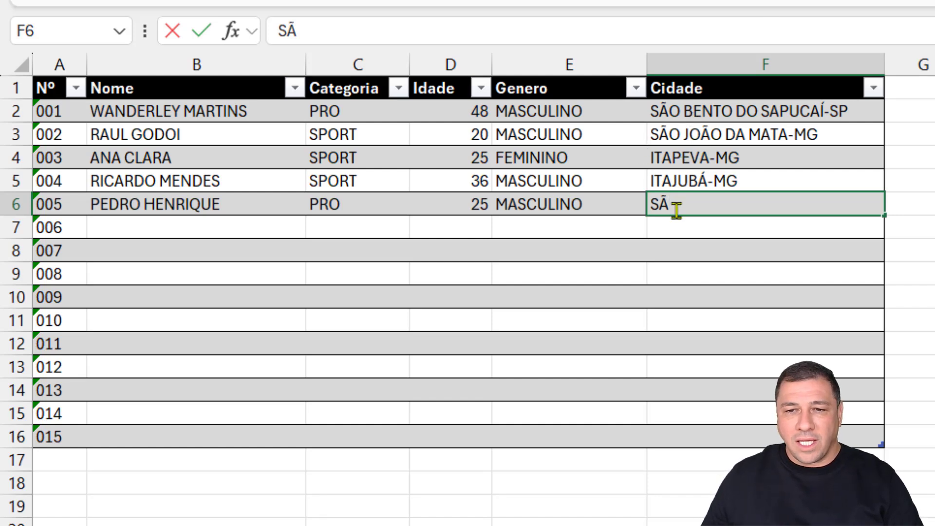
{"action": "key", "text": "alt+Down"}
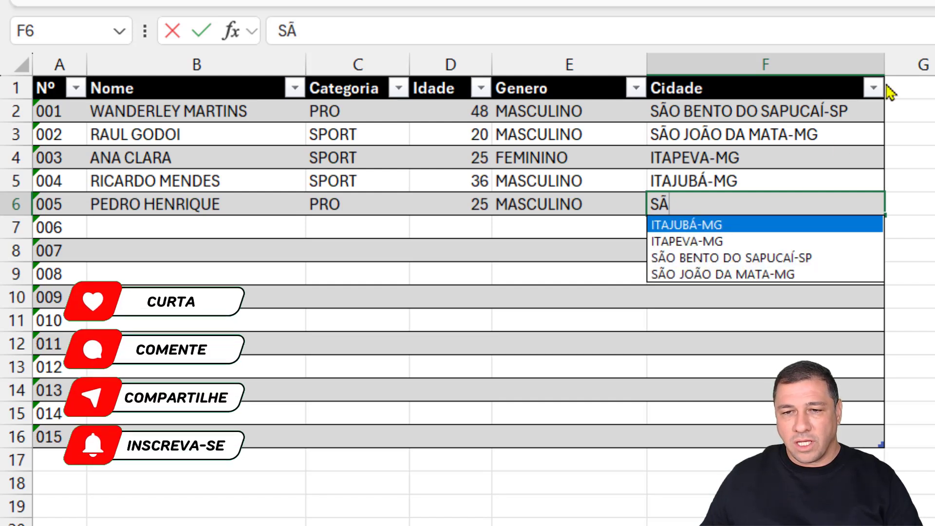
{"action": "key", "text": "Down"}
{"action": "key", "text": "Down"}
{"action": "key", "text": "Down"}
{"action": "key", "text": "Down"}
{"action": "key", "text": "Down"}
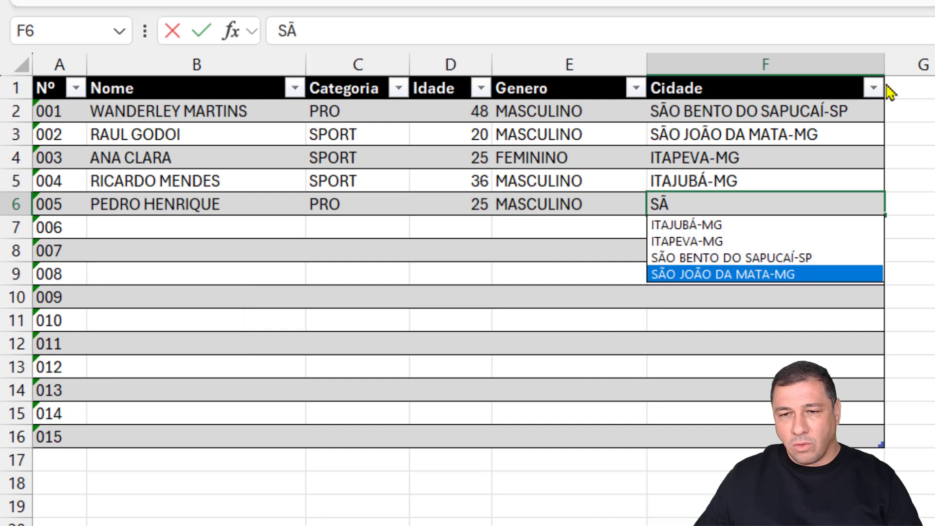
{"action": "key", "text": "Up"}
{"action": "key", "text": "Down"}
{"action": "key", "text": "Down"}
{"action": "key", "text": "Down"}
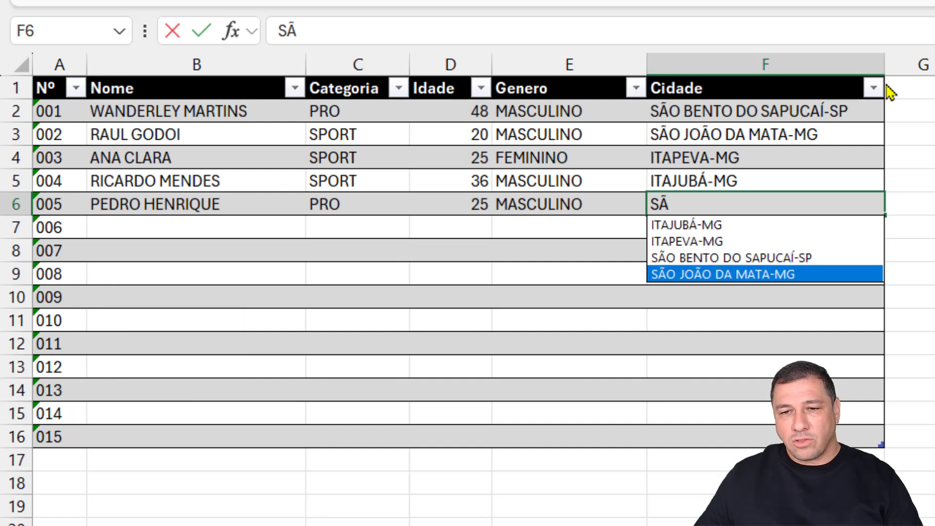
{"action": "key", "text": "Up"}
{"action": "key", "text": "Down"}
{"action": "key", "text": "Up"}
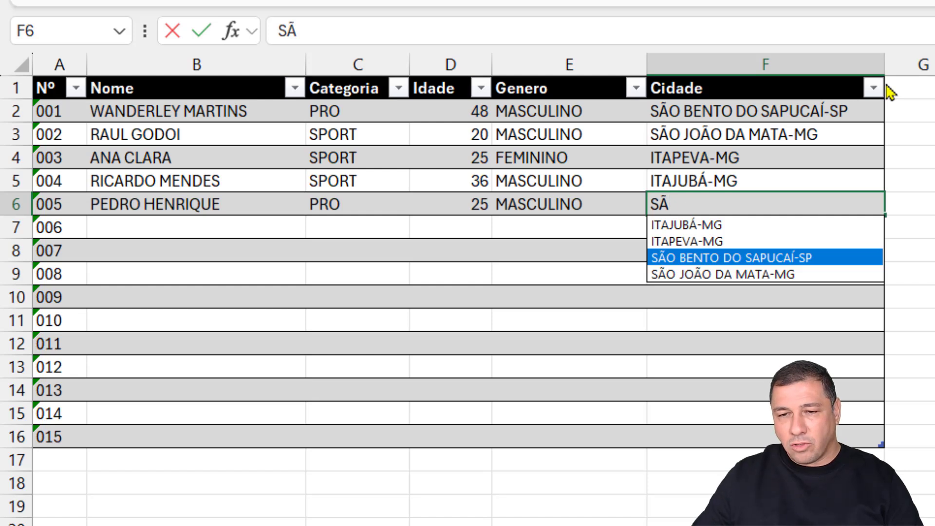
{"action": "key", "text": "Tab"}
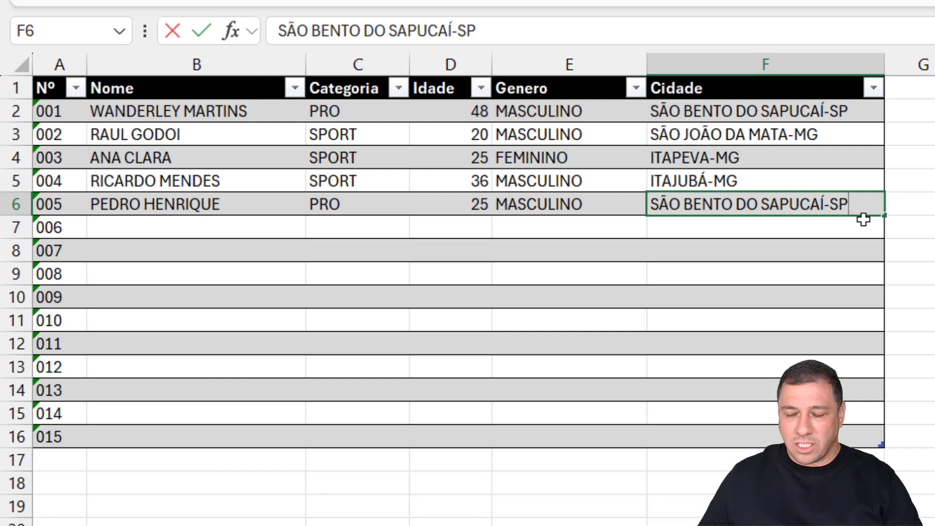
{"action": "key", "text": "Return"}
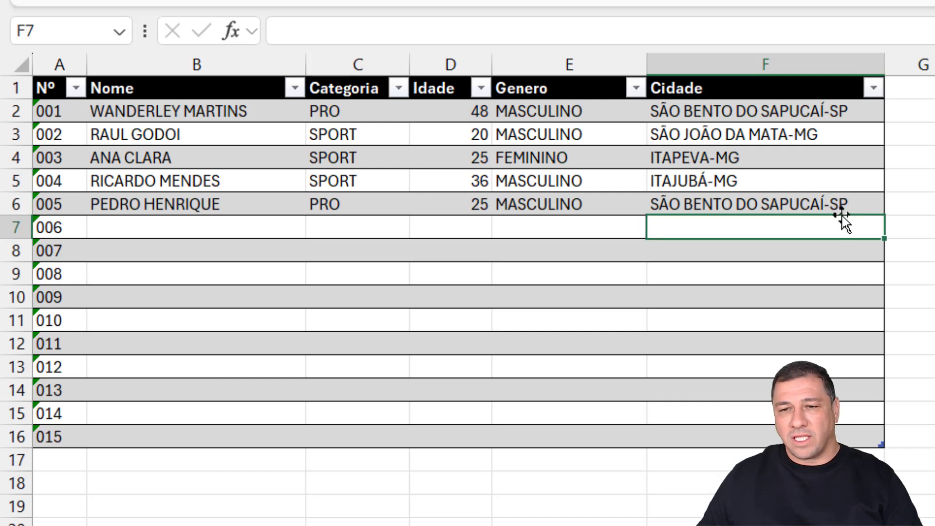
{"action": "left_click", "coordinate": [788, 200]}
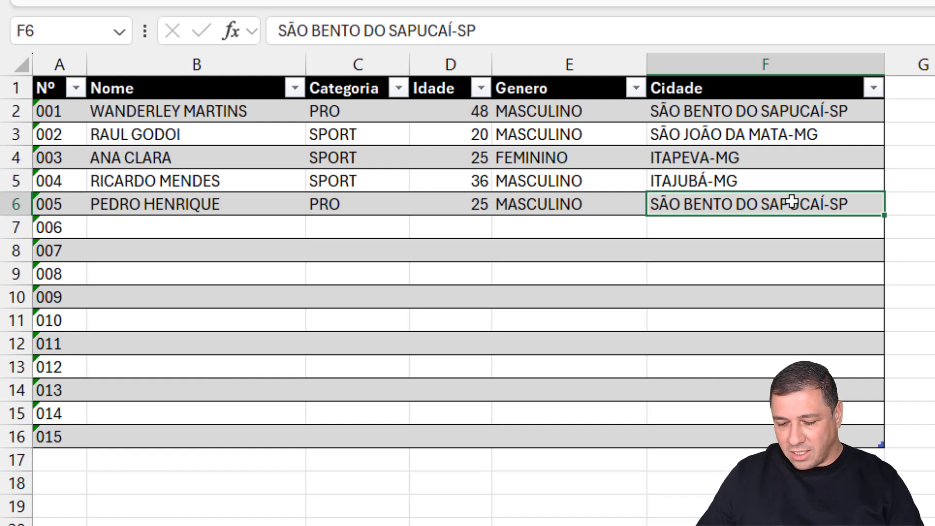
Preview IT city entries in F6, cancel the edit, and select empty cell H2
{"action": "type", "text": "="}
{"action": "key", "text": "BackSpace"}
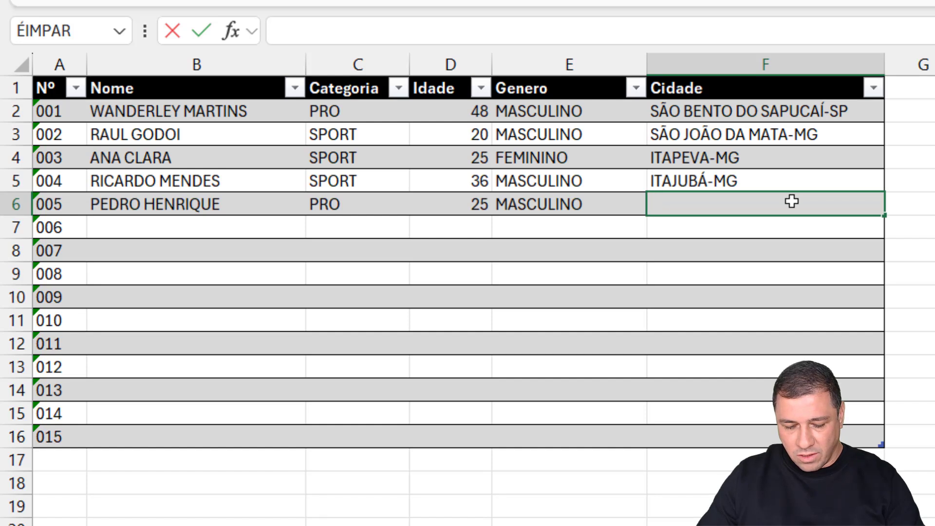
{"action": "type", "text": "S"}
{"action": "key", "text": "BackSpace"}
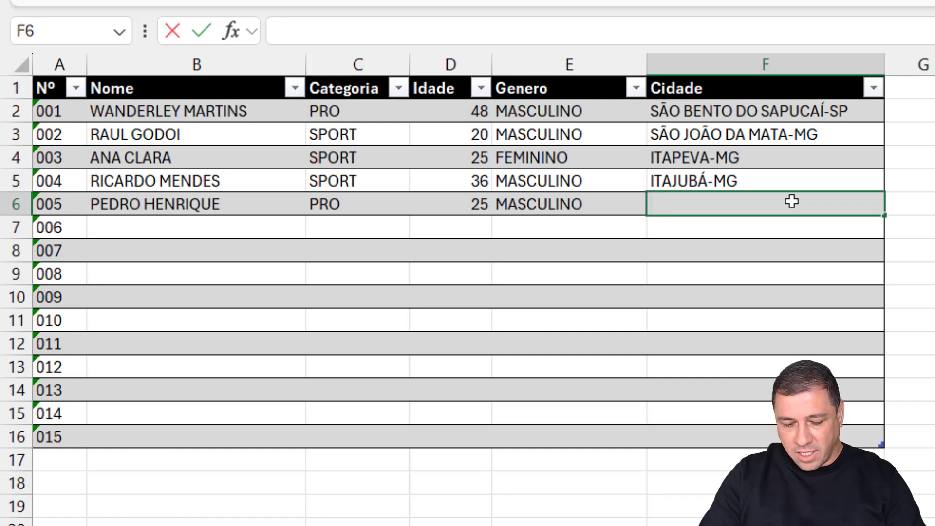
{"action": "type", "text": "IT"}
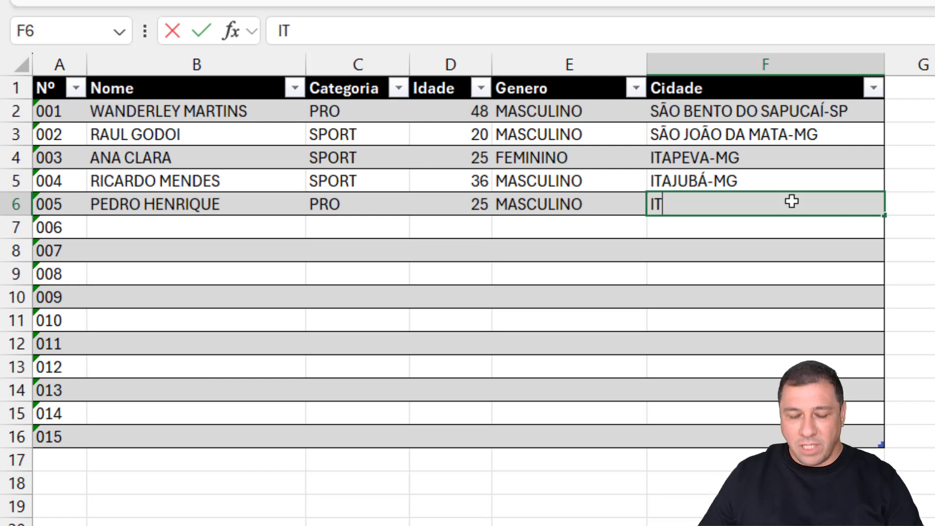
{"action": "key", "text": "alt+Down"}
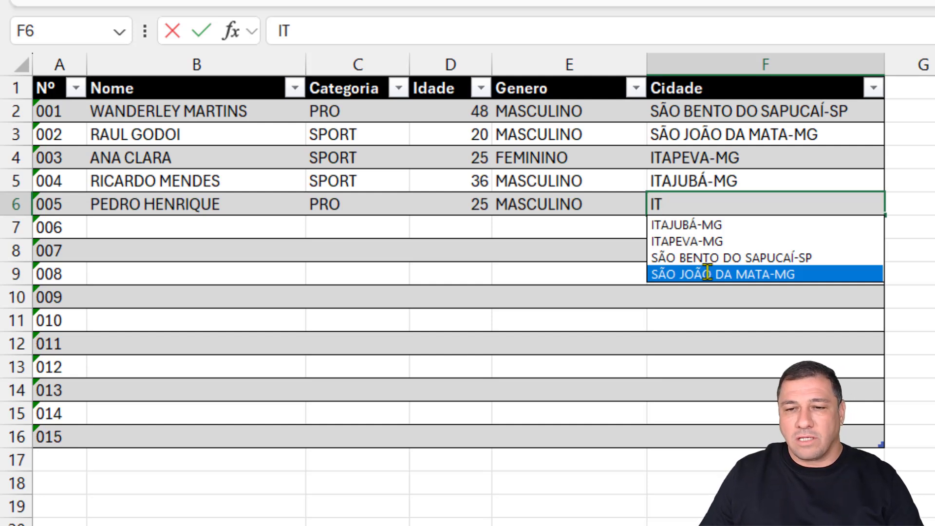
{"action": "key", "text": "Escape"}
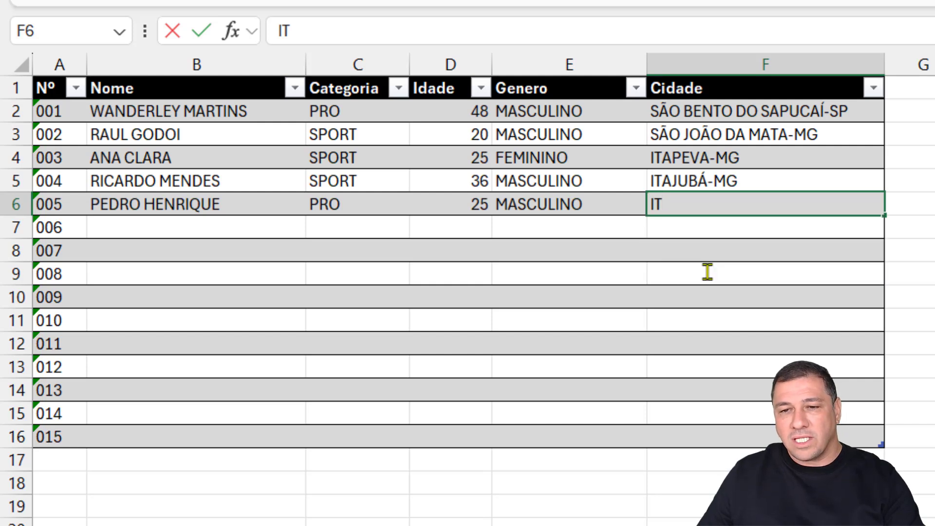
{"action": "key", "text": "Escape"}
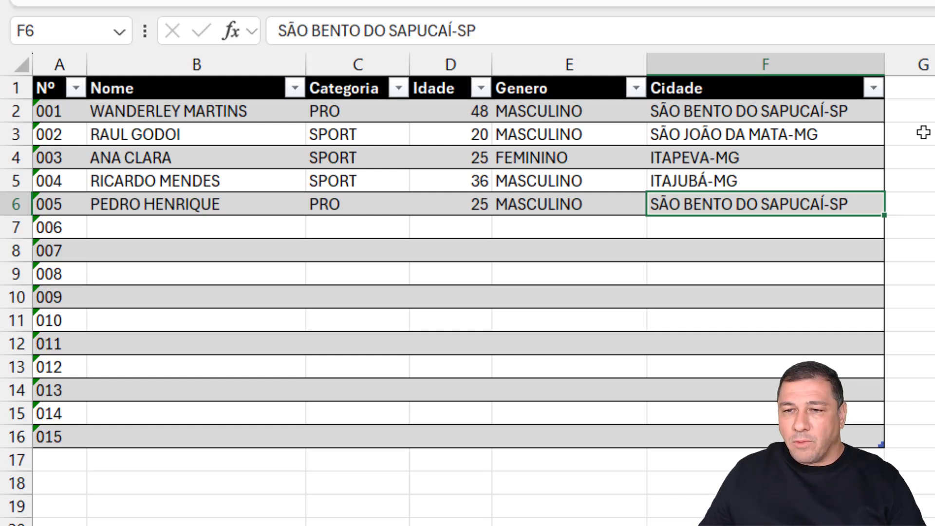
{"action": "left_click", "coordinate": [774, 112]}
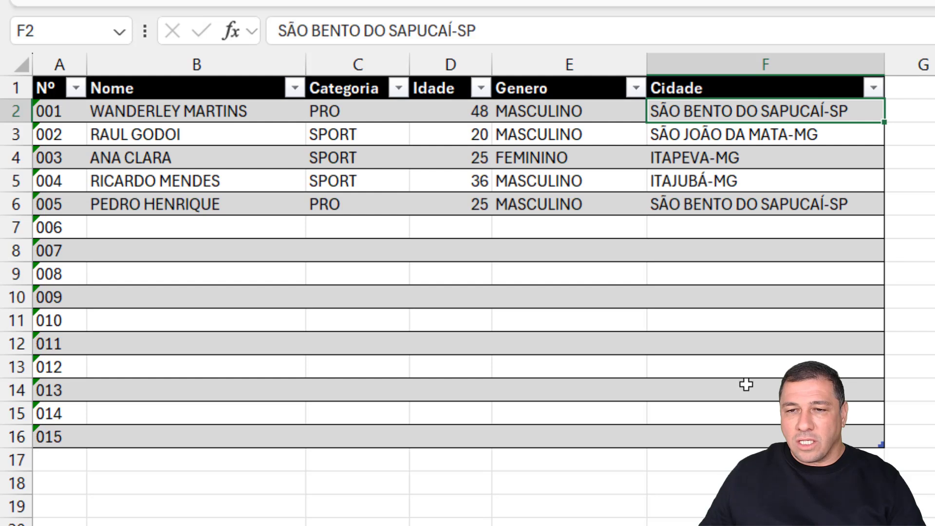
{"action": "left_click", "coordinate": [931, 116]}
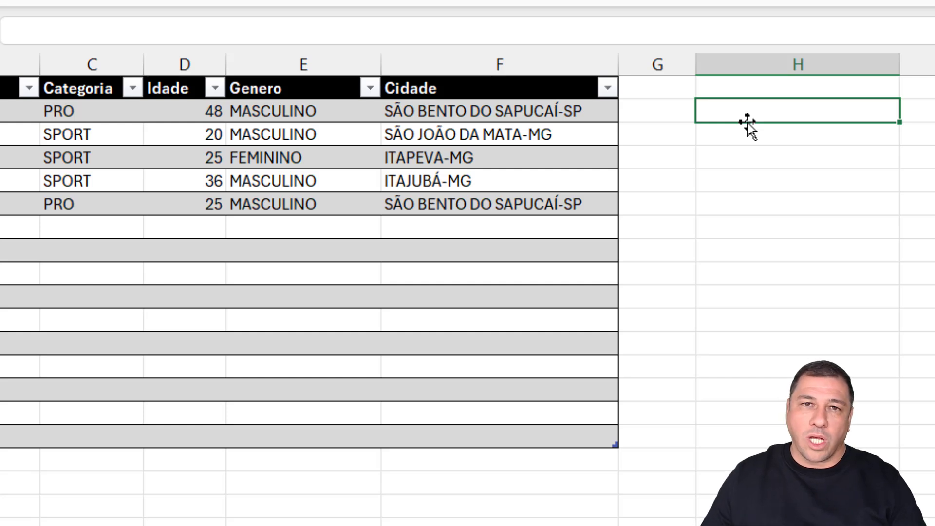
Enter =Incritos[Cidade] in H2 so the city column spills down column H
{"action": "type", "text": "="}
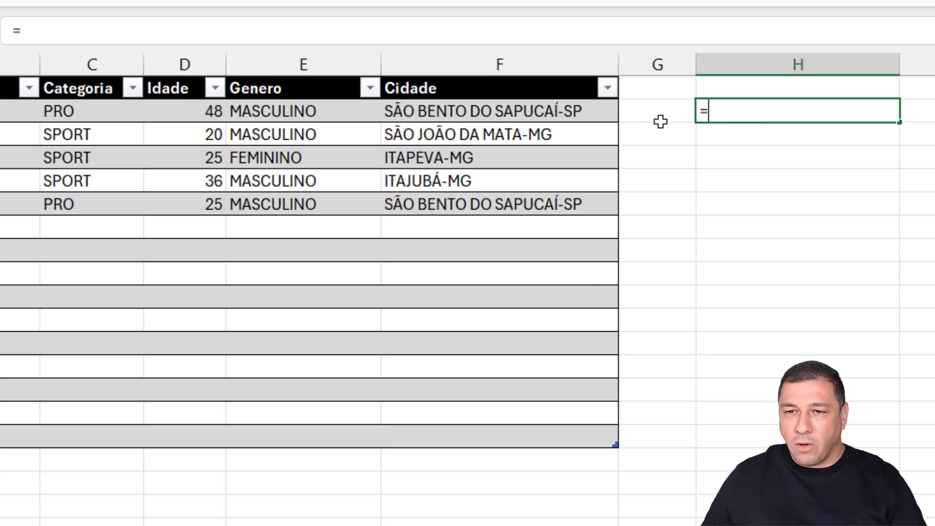
{"action": "left_click", "coordinate": [484, 75]}
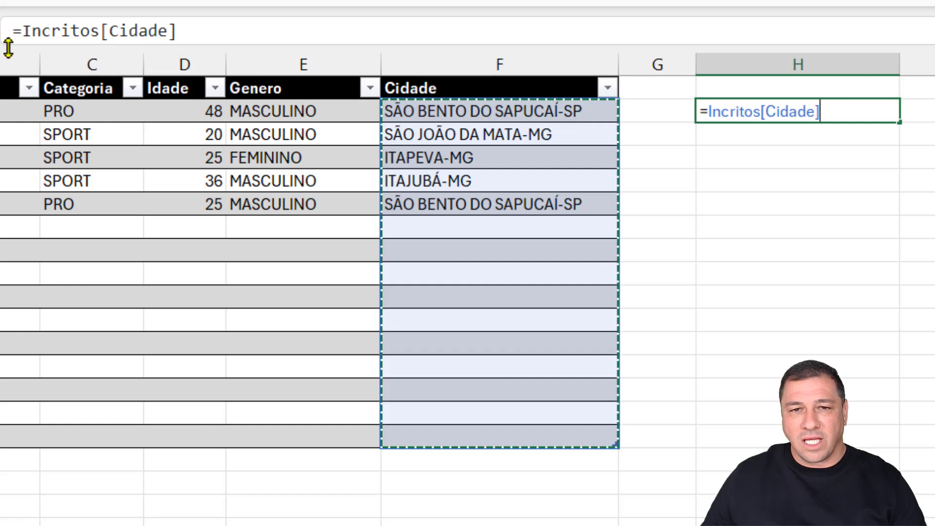
{"action": "key", "text": "Return"}
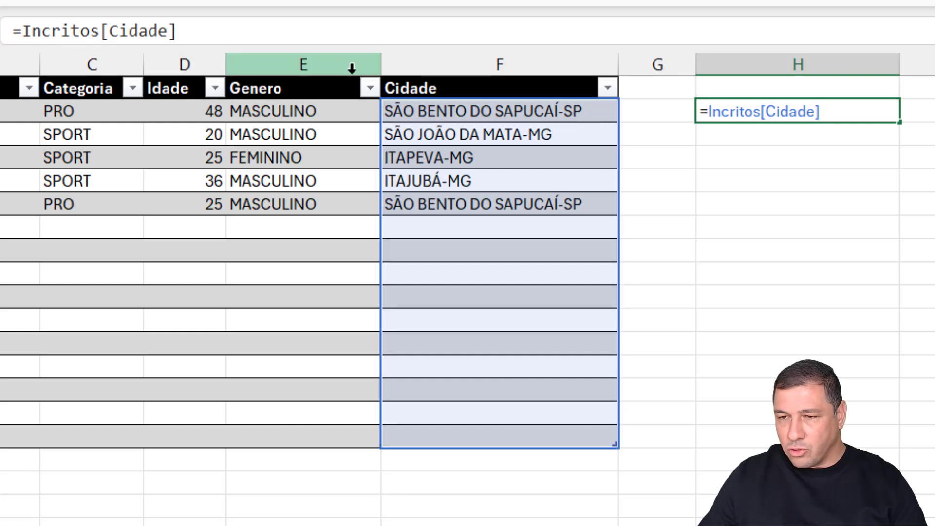
{"action": "left_click", "coordinate": [719, 105]}
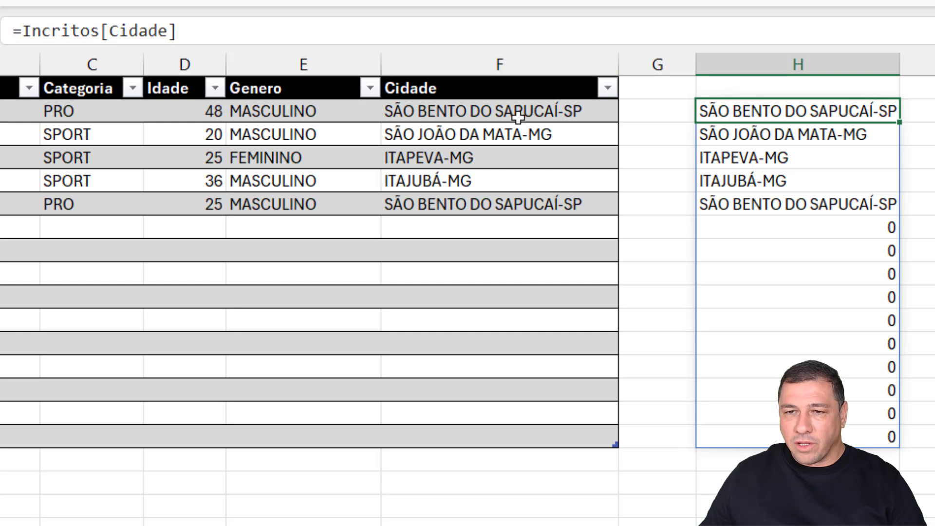
Give the Cidade cells List data validation with source =$H$2#
{"action": "left_click_drag", "start_coordinate": [516, 115], "coordinate": [509, 445]}
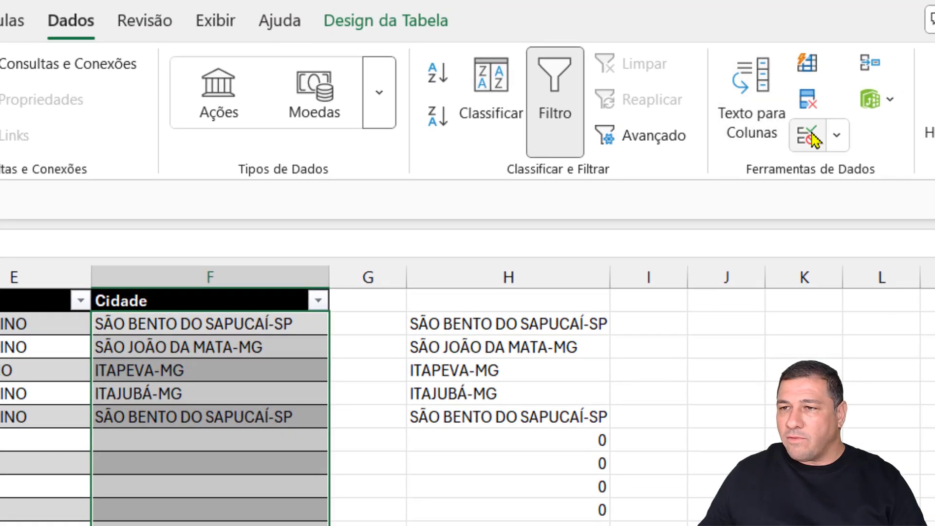
{"action": "left_click", "coordinate": [848, 105]}
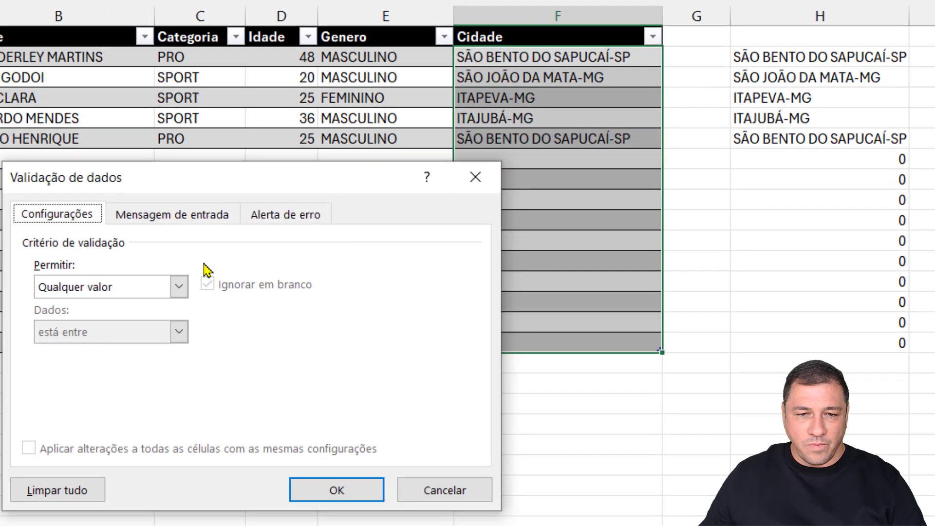
{"action": "left_click", "coordinate": [179, 287]}
{"action": "left_click", "coordinate": [49, 350]}
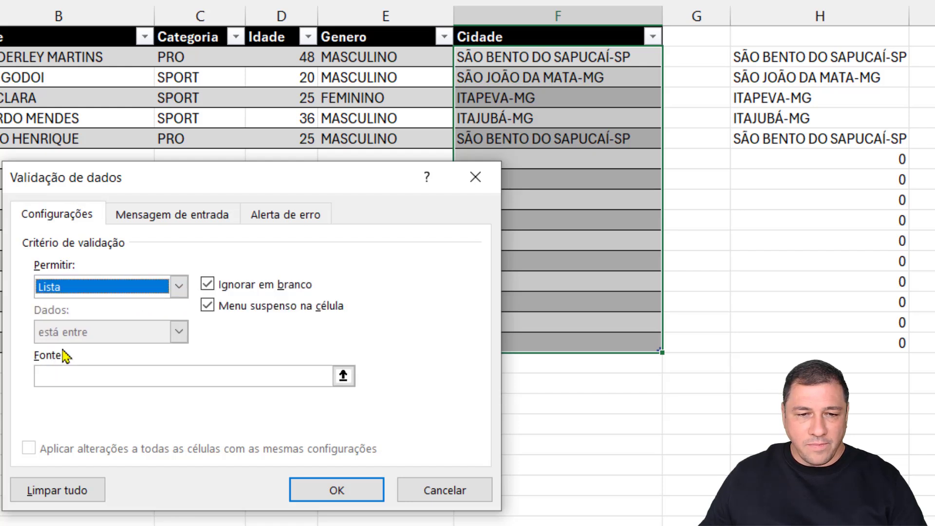
{"action": "left_click", "coordinate": [58, 378]}
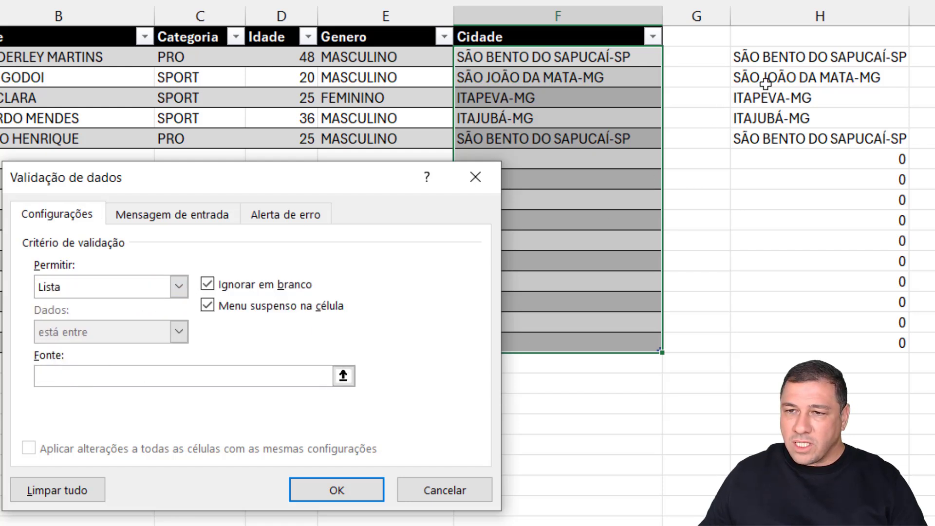
{"action": "left_click", "coordinate": [786, 58]}
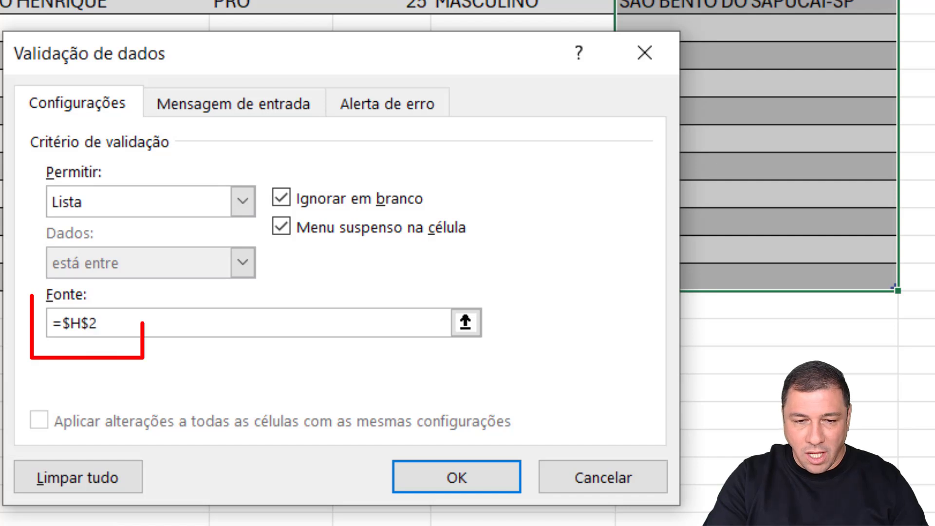
{"action": "type", "text": "#"}
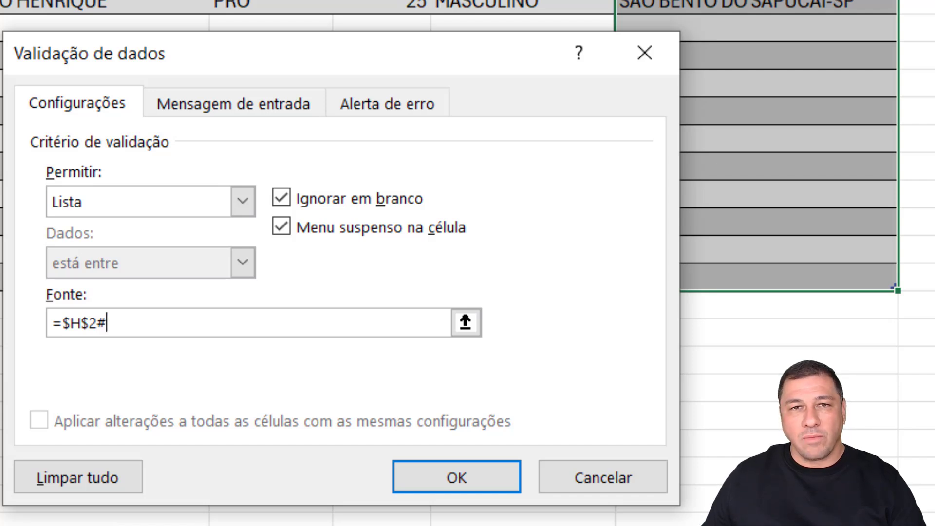
{"action": "left_click", "coordinate": [476, 492]}
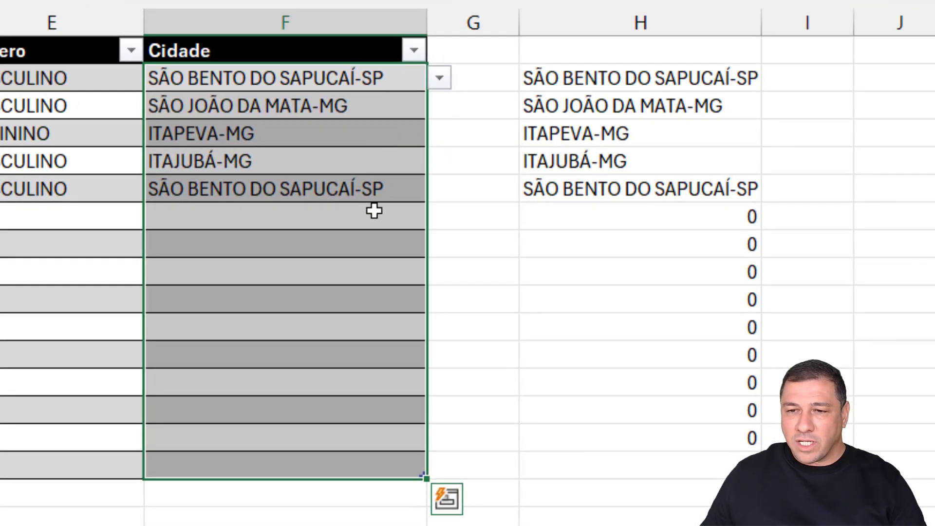
Fill F7 with SÃO BENTO DO SAPUCAÍ-SP by typing SÃ and accepting the suggestion
{"action": "left_click", "coordinate": [441, 202]}
{"action": "left_click", "coordinate": [436, 220]}
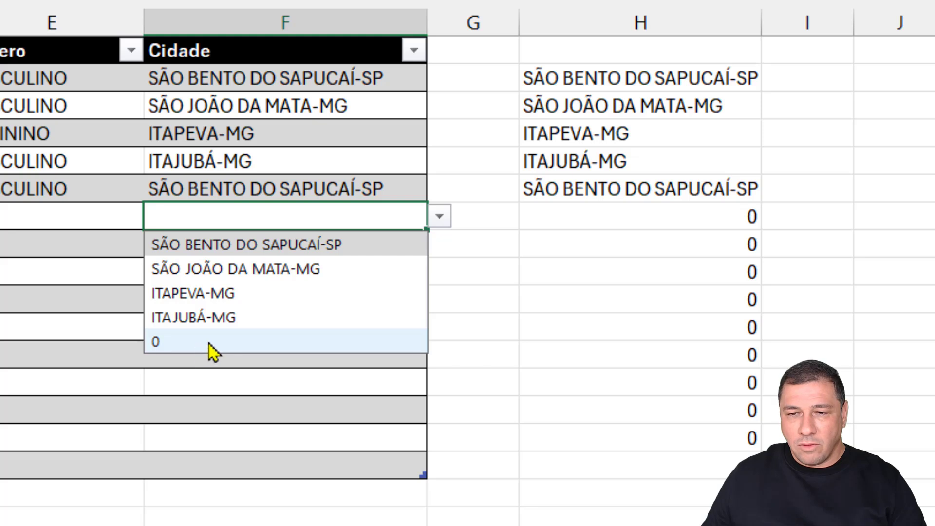
{"action": "left_click", "coordinate": [228, 222]}
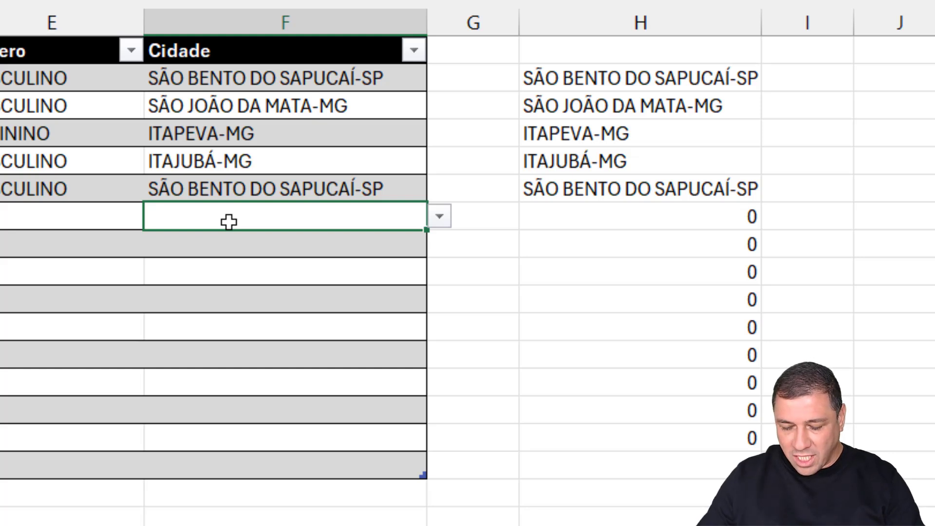
{"action": "type", "text": "SÃ"}
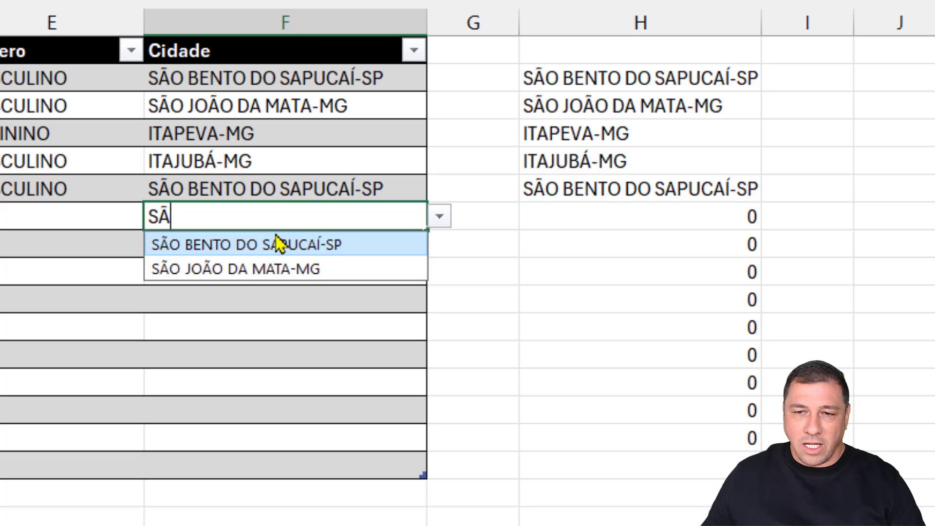
{"action": "left_click", "coordinate": [247, 254]}
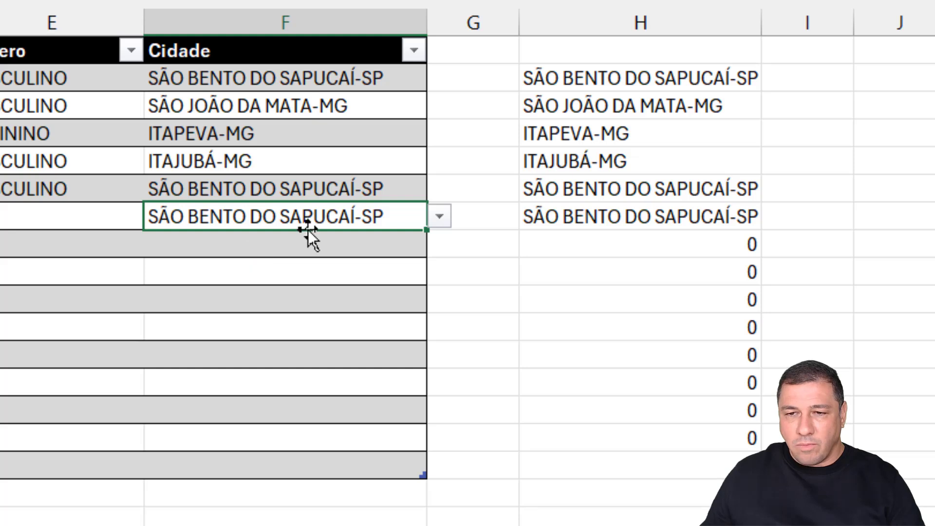
{"action": "left_click", "coordinate": [440, 218]}
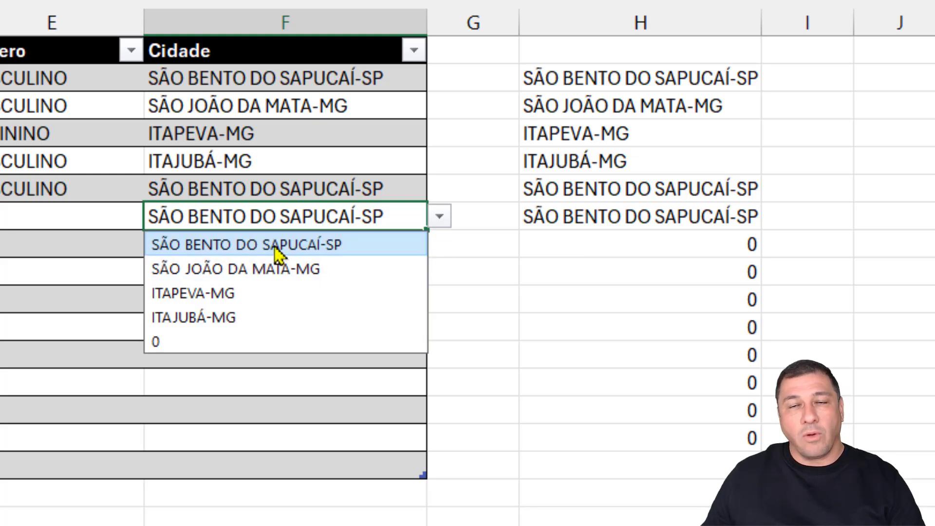
Confirm SÃO BENTO DO SAPUCAÍ-SP in F7, then enter SÃO JOSÉ DOS CAMPOS-SP in F8
{"action": "left_click", "coordinate": [329, 244]}
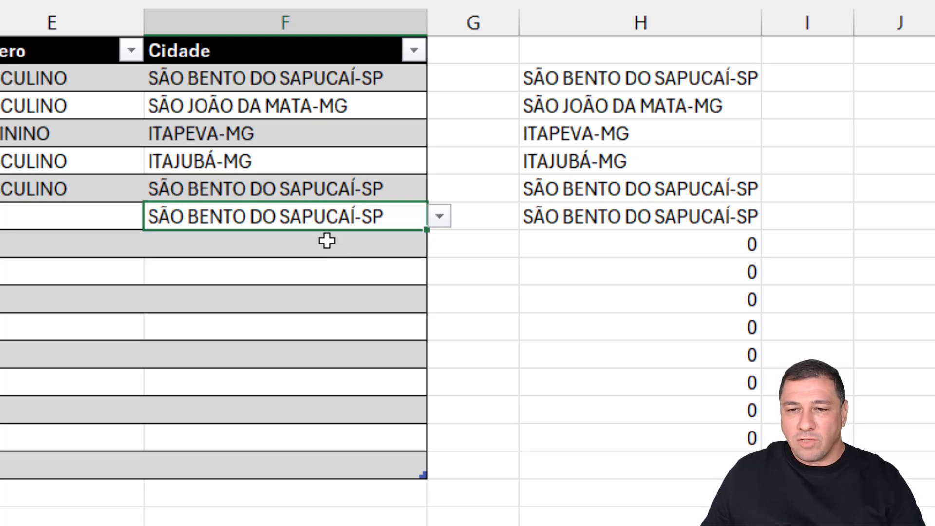
{"action": "left_click", "coordinate": [297, 242]}
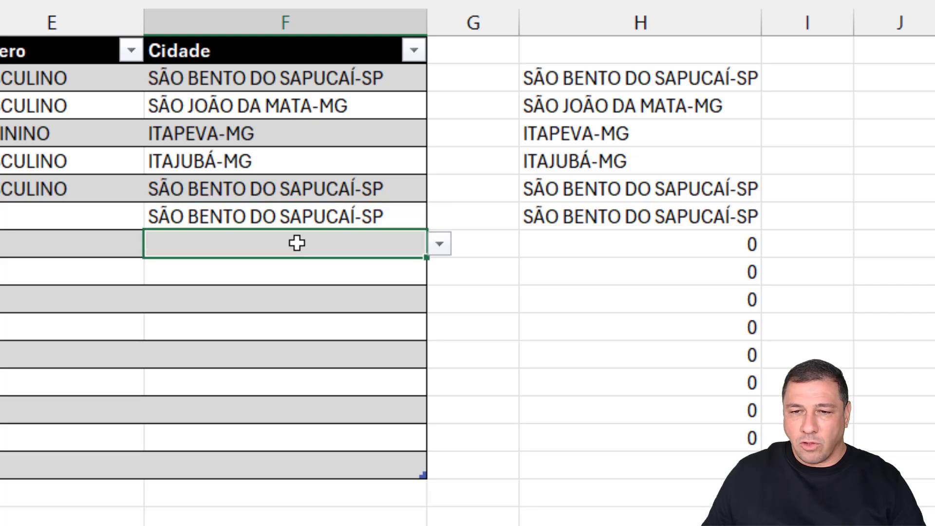
{"action": "type", "text": "SÃO"}
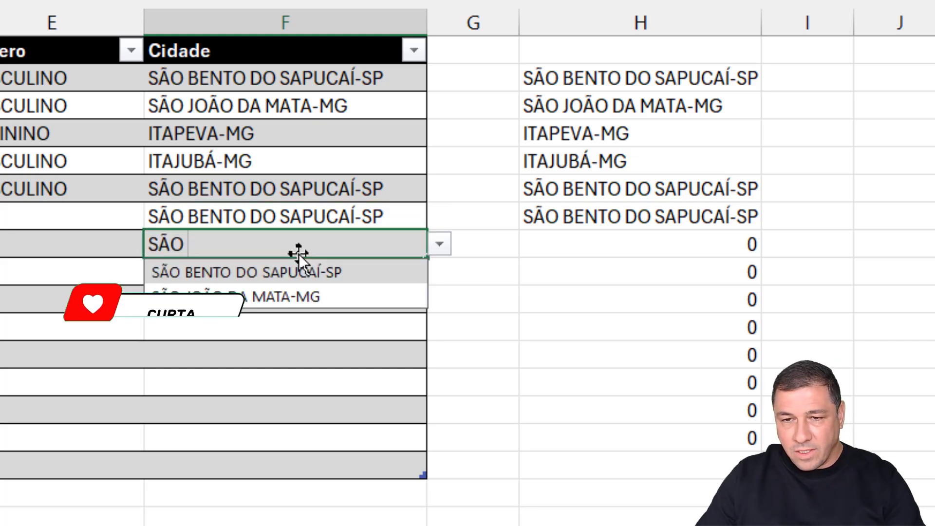
{"action": "type", "text": " JOS"}
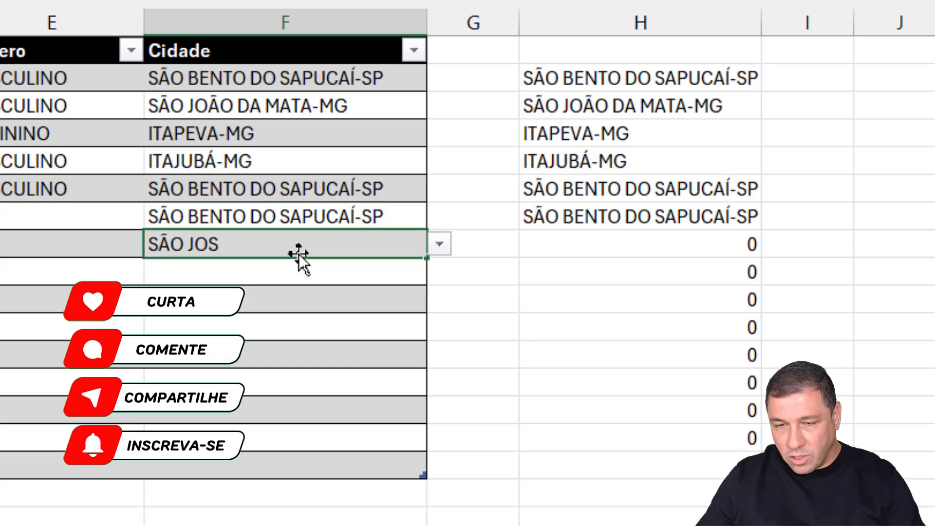
{"action": "type", "text": "É DOS C"}
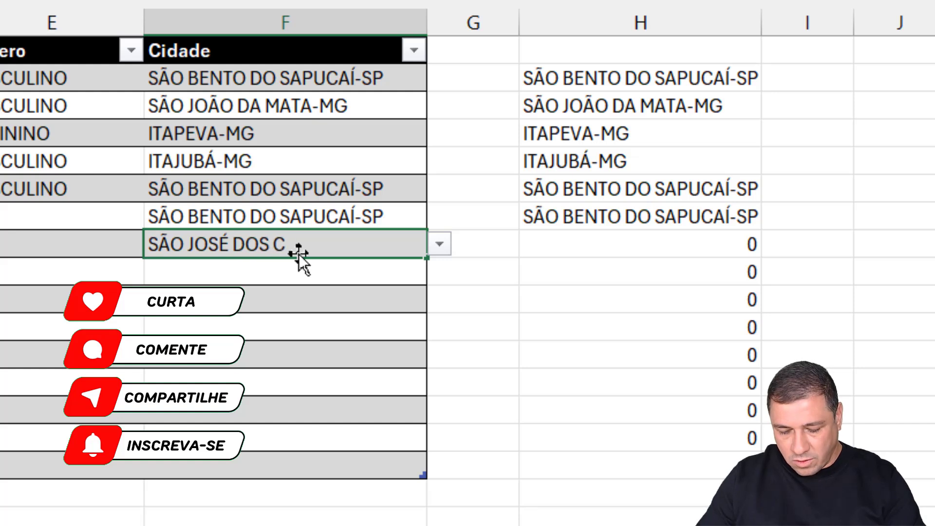
{"action": "type", "text": "AMPOS-"}
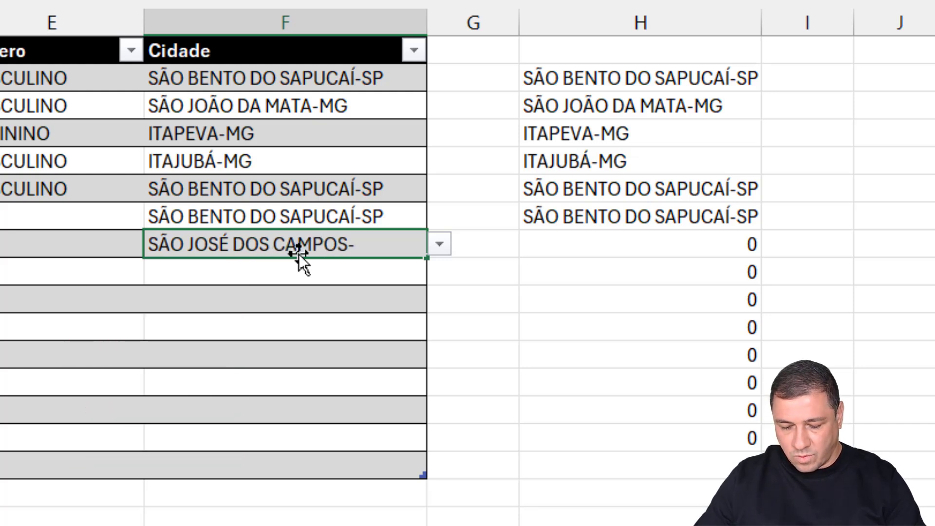
{"action": "type", "text": "SP"}
{"action": "key", "text": "Return"}
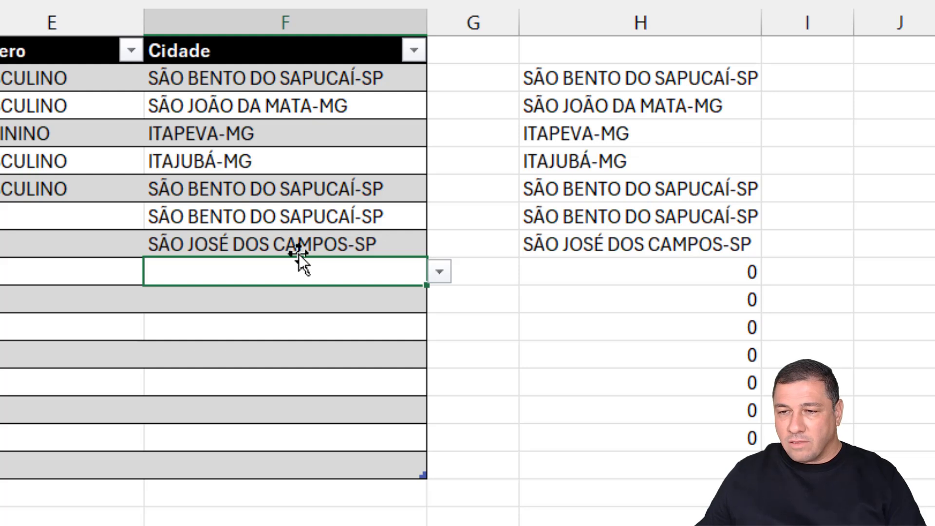
Check that SÃO JOSÉ DOS CAMPOS-SP appears in column H and F9's dropdown
{"action": "left_click", "coordinate": [587, 241]}
{"action": "left_click", "coordinate": [387, 251]}
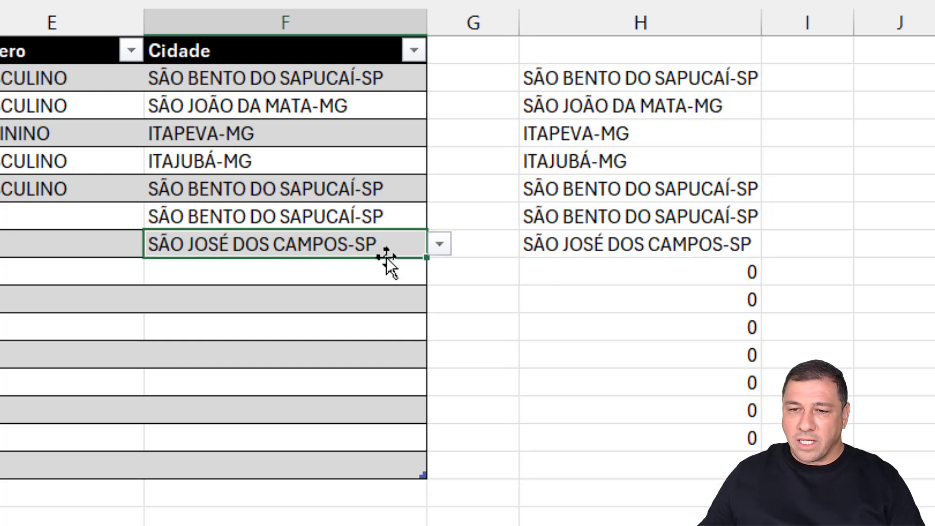
{"action": "left_click", "coordinate": [380, 275]}
{"action": "left_click", "coordinate": [439, 272]}
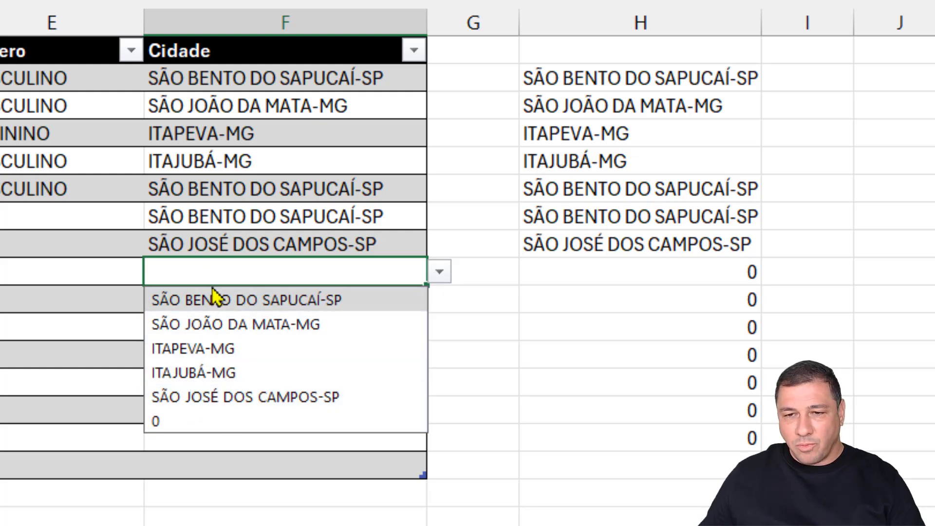
{"action": "left_click", "coordinate": [199, 276]}
{"action": "type", "text": "SÃO"}
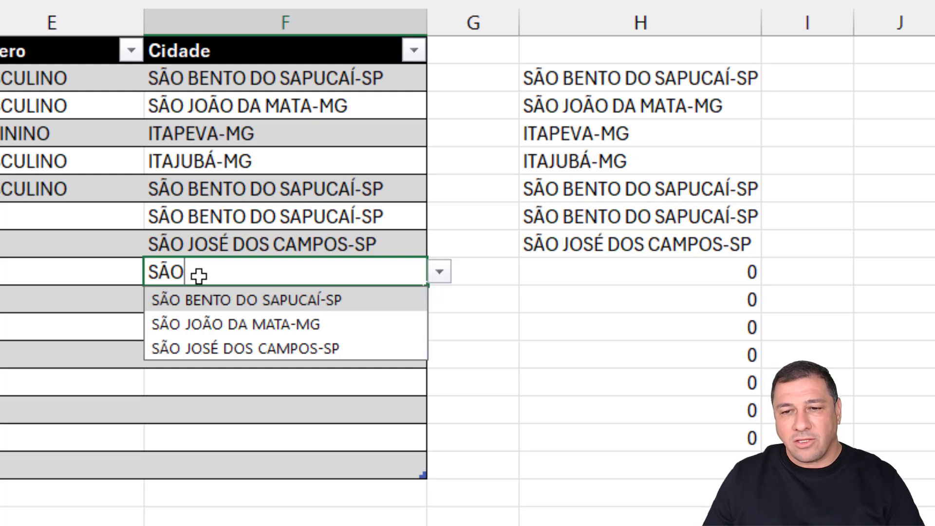
{"action": "key", "text": "Down"}
{"action": "key", "text": "Down"}
{"action": "key", "text": "Down"}
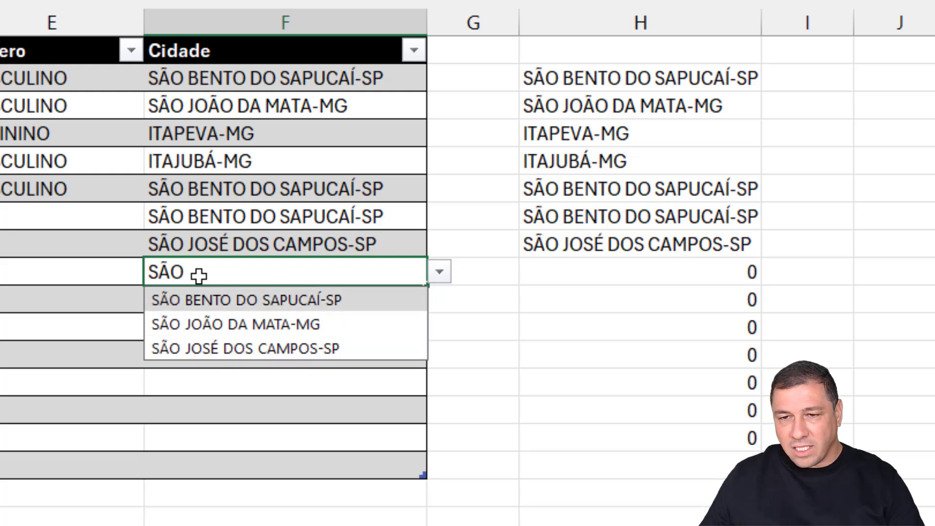
{"action": "key", "text": "BackSpace"}
{"action": "key", "text": "BackSpace"}
{"action": "key", "text": "BackSpace"}
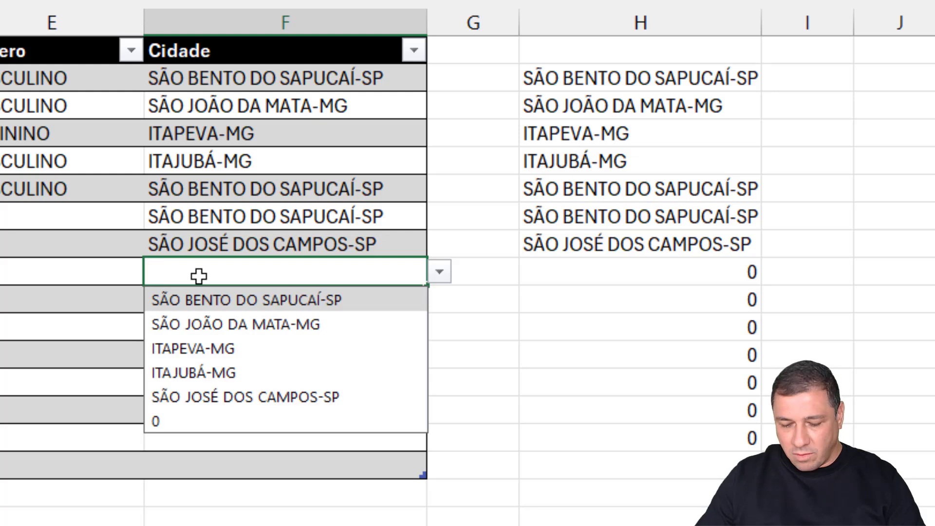
{"action": "type", "text": "IT"}
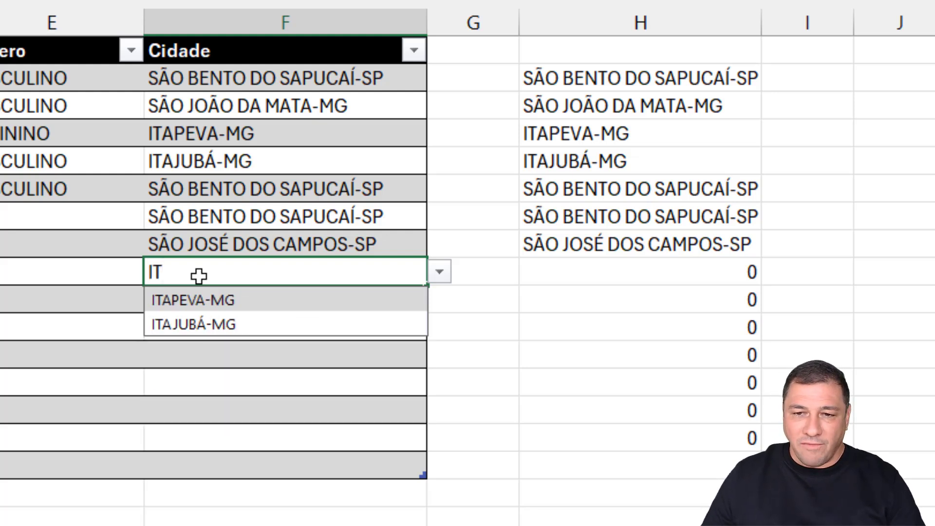
{"action": "key", "text": "Down"}
{"action": "key", "text": "Up"}
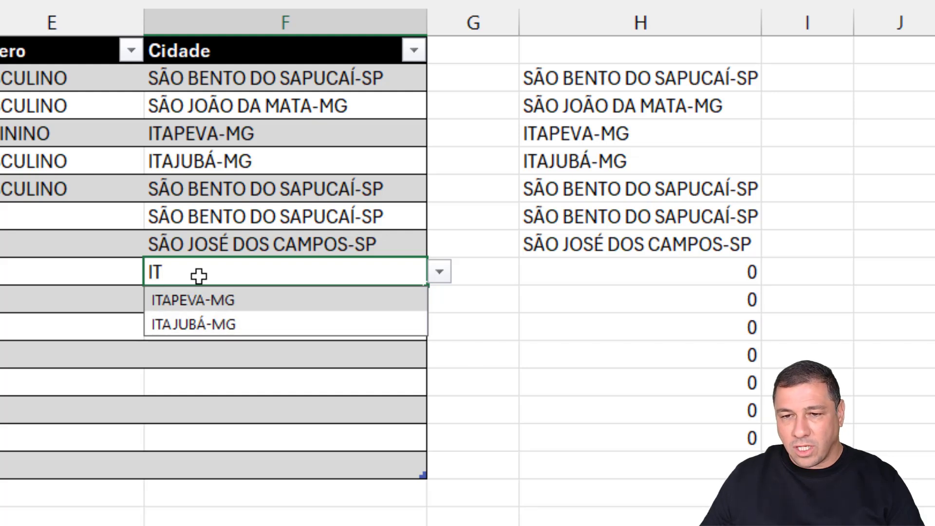
{"action": "key", "text": "BackSpace"}
{"action": "key", "text": "BackSpace"}
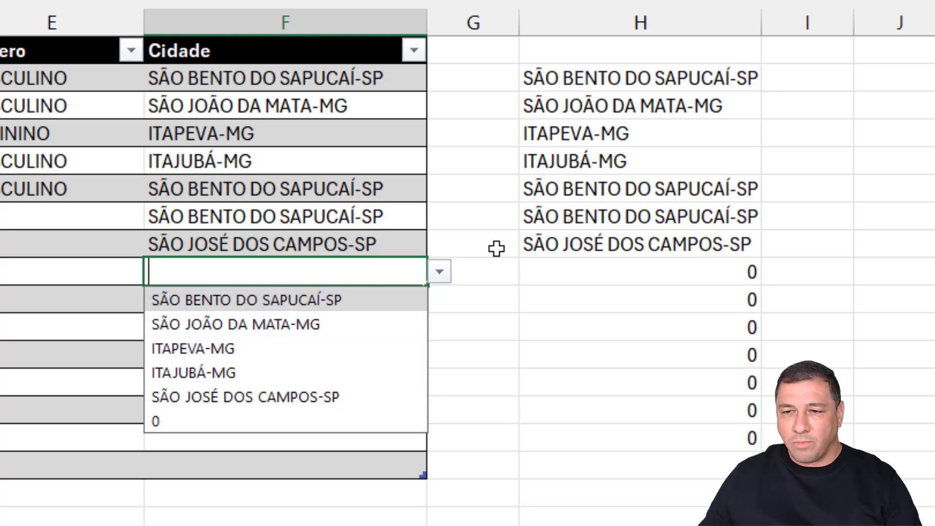
{"action": "key", "text": "Escape"}
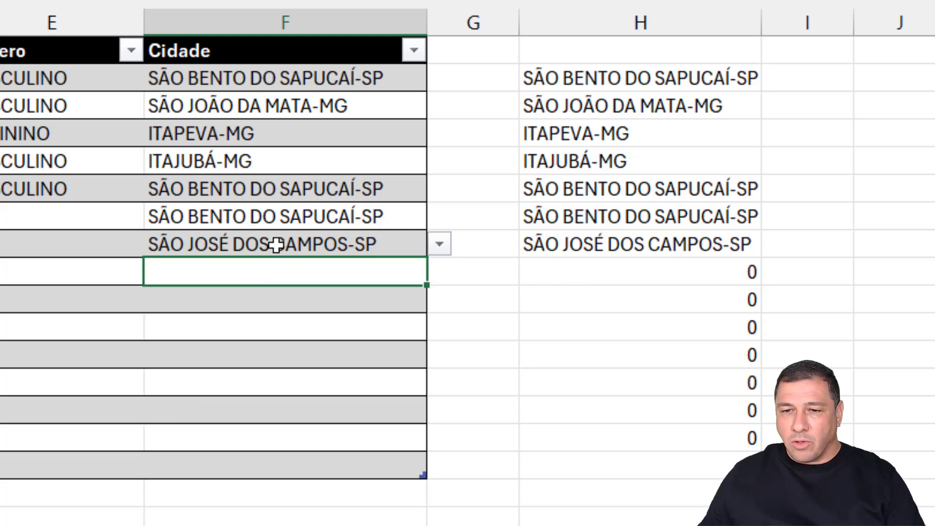
{"action": "left_click", "coordinate": [438, 277]}
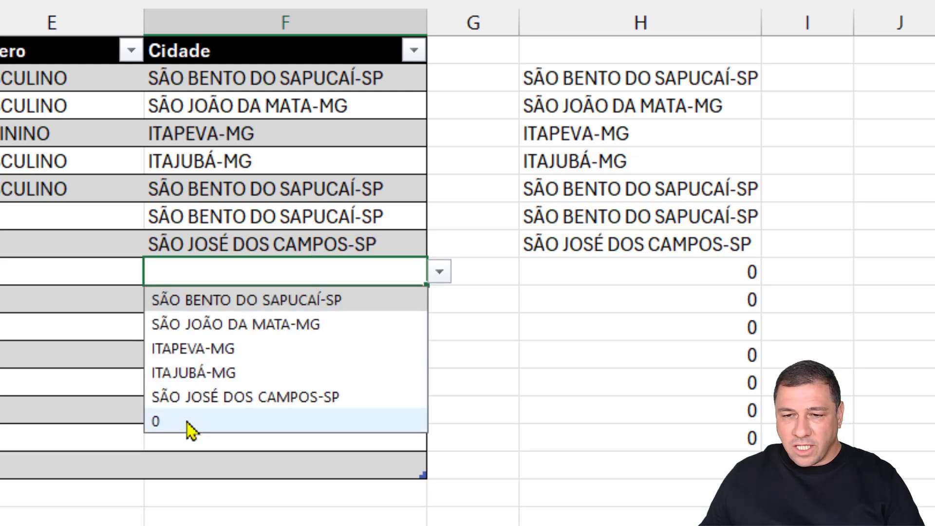
{"action": "left_click", "coordinate": [350, 276]}
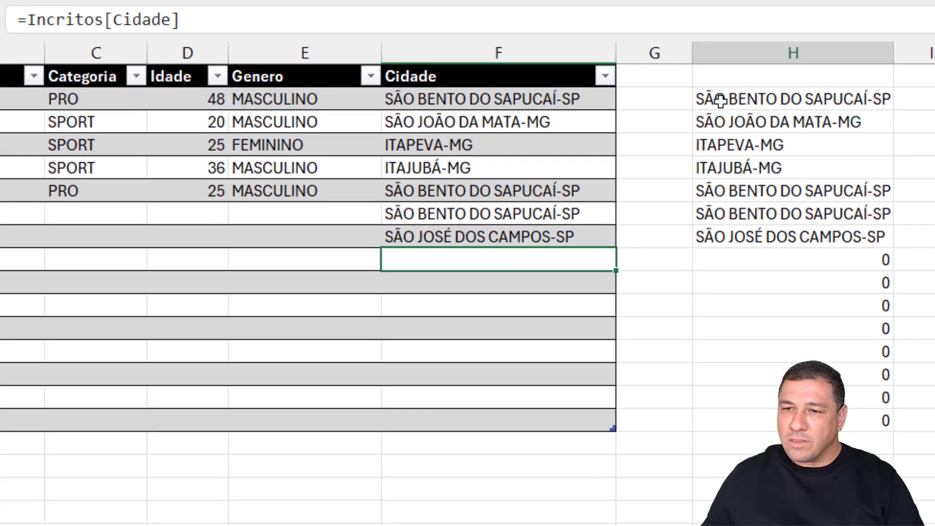
{"action": "left_click", "coordinate": [720, 100]}
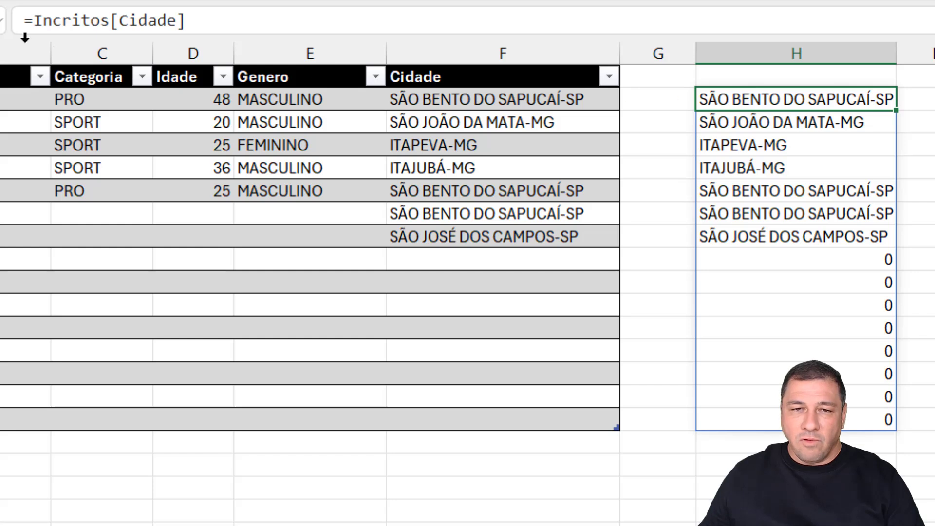
Rewrite H2 as =FILTRO(Incritos[Cidade];Incritos[Cidade]<>"") and confirm the Cidade dropdown no longer offers 0
{"action": "left_click", "coordinate": [33, 20]}
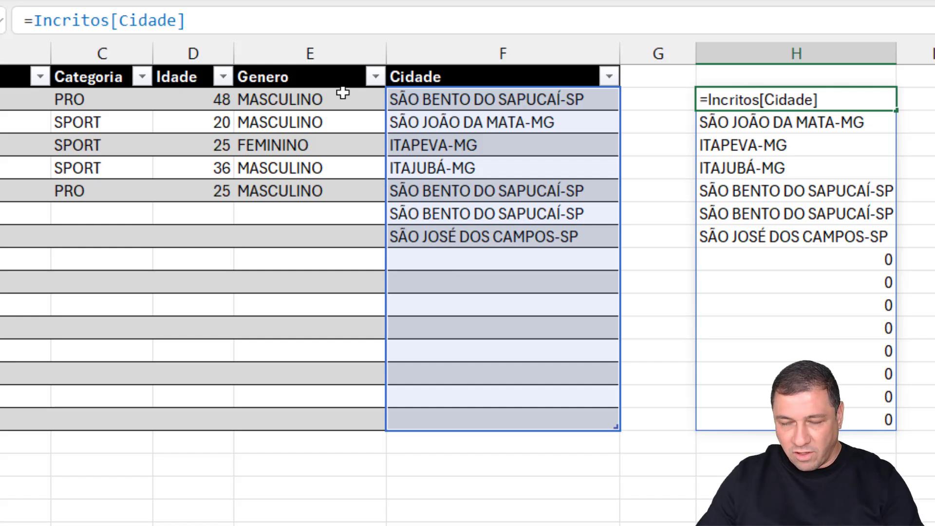
{"action": "type", "text": "FIL"}
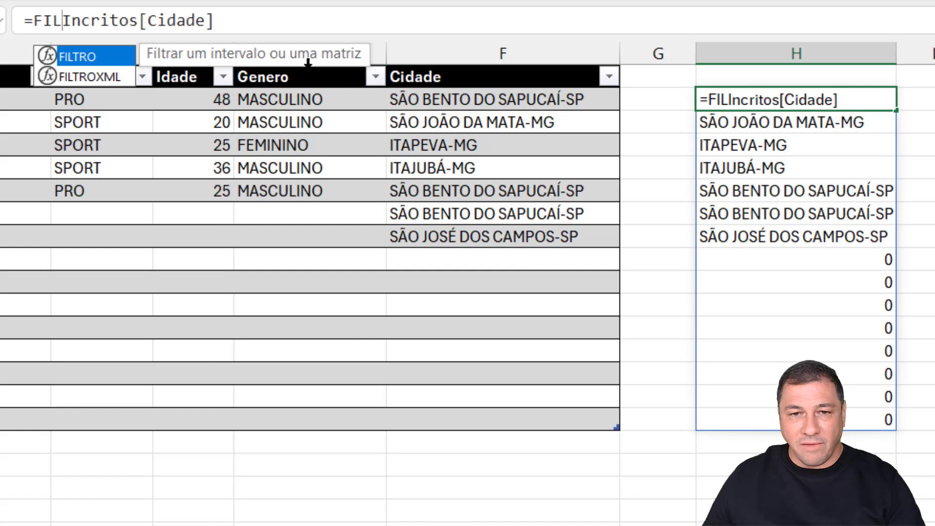
{"action": "left_click", "coordinate": [78, 61]}
{"action": "double_click", "coordinate": [78, 58]}
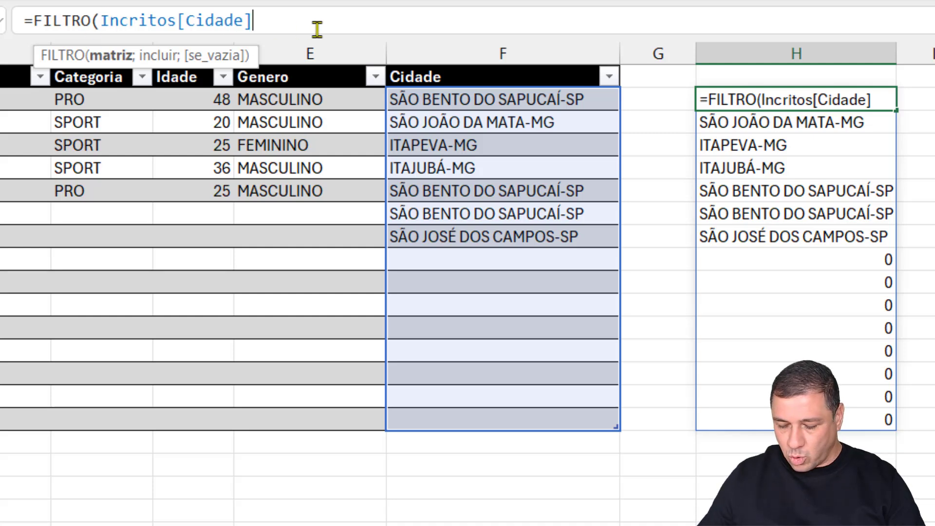
{"action": "type", "text": ";"}
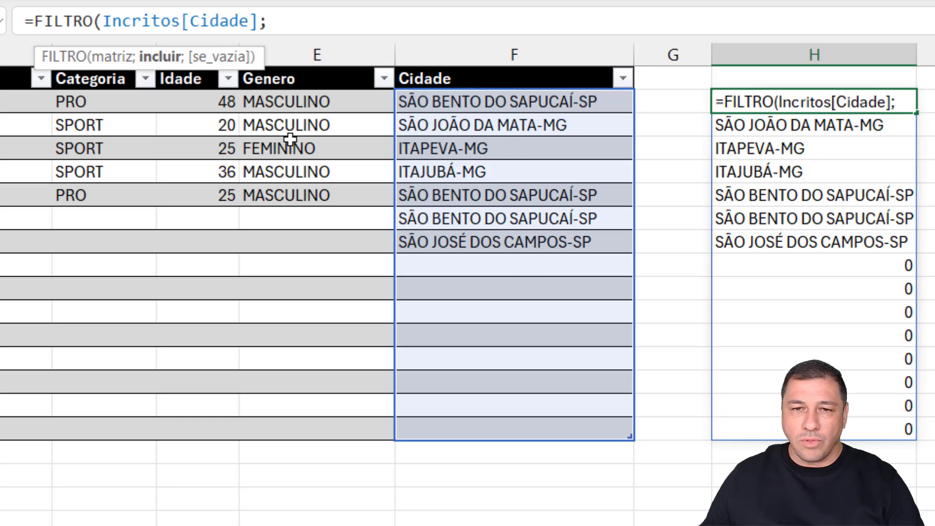
{"action": "left_click", "coordinate": [499, 64]}
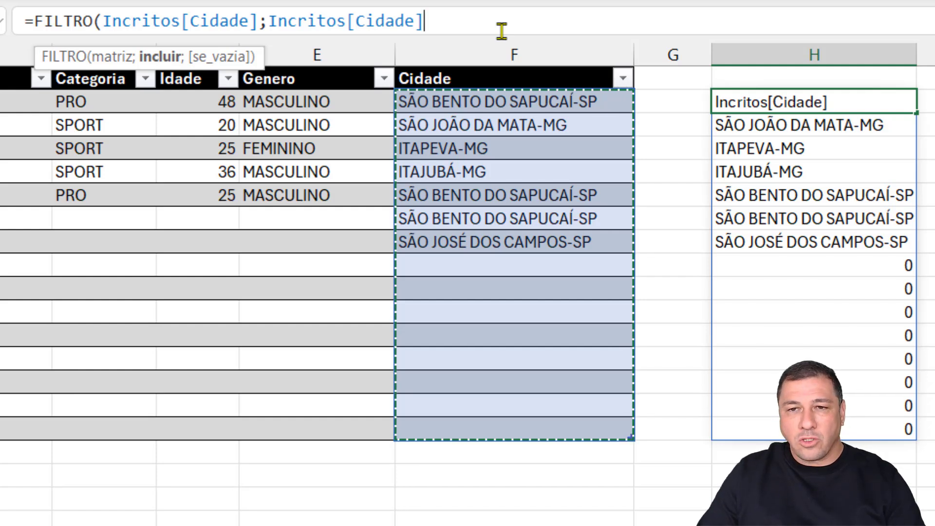
{"action": "type", "text": "<>"}
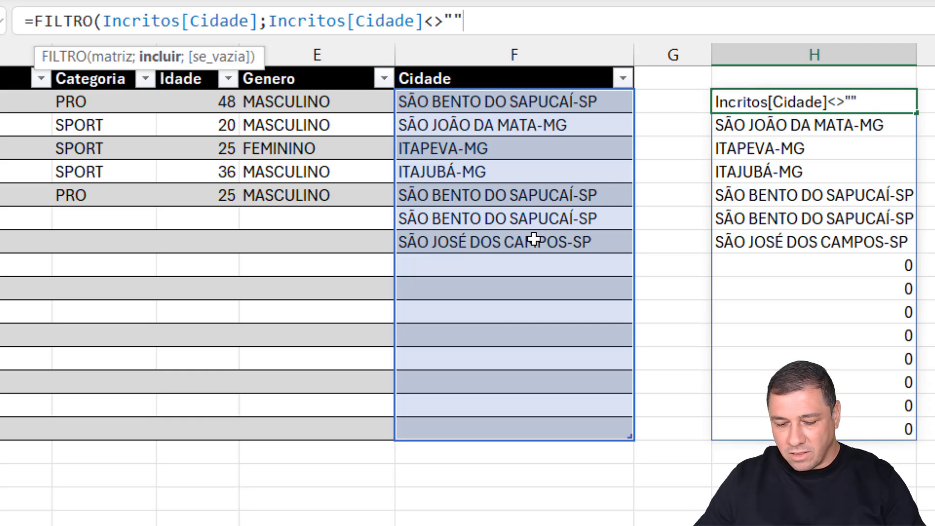
{"action": "type", "text": ")"}
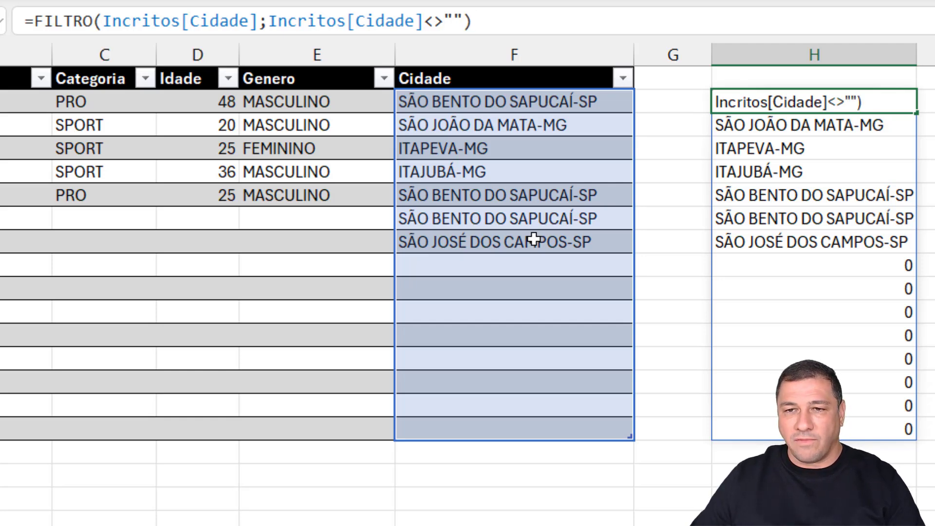
{"action": "key", "text": "Return"}
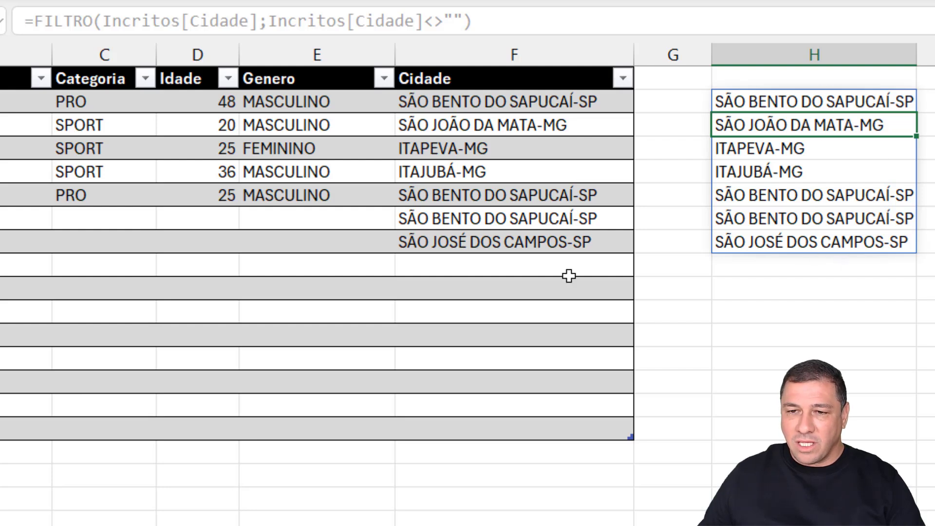
{"action": "left_click", "coordinate": [504, 258]}
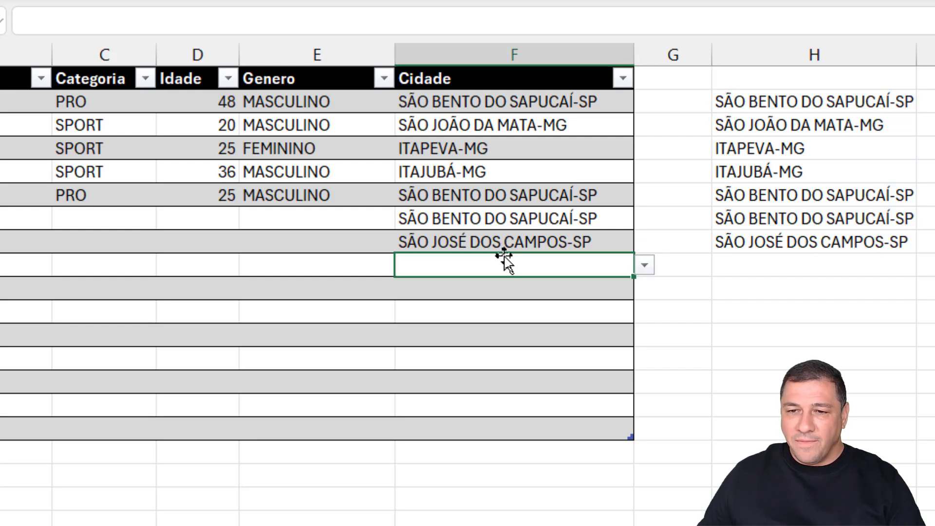
{"action": "left_click", "coordinate": [643, 266]}
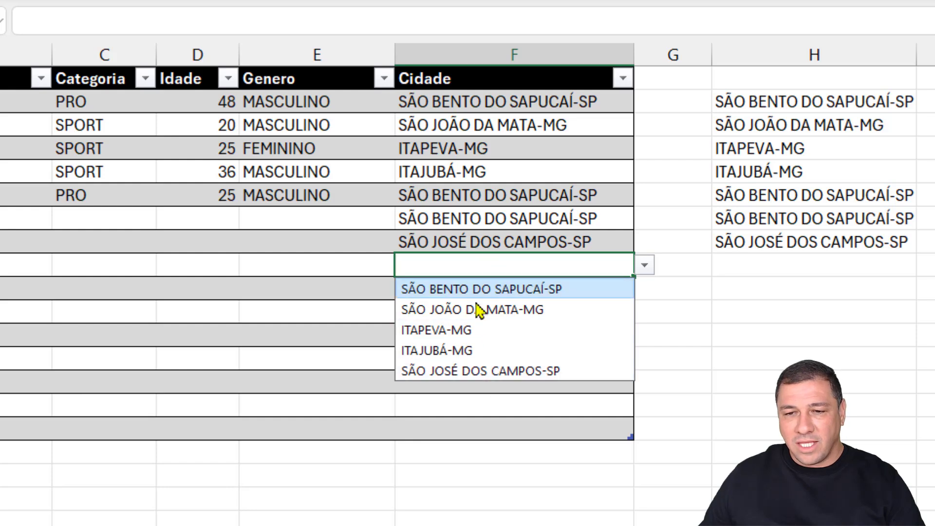
Enter AMPARO-SP in the next empty Cidade cell and confirm it appears in the dropdown
{"action": "left_click", "coordinate": [463, 262]}
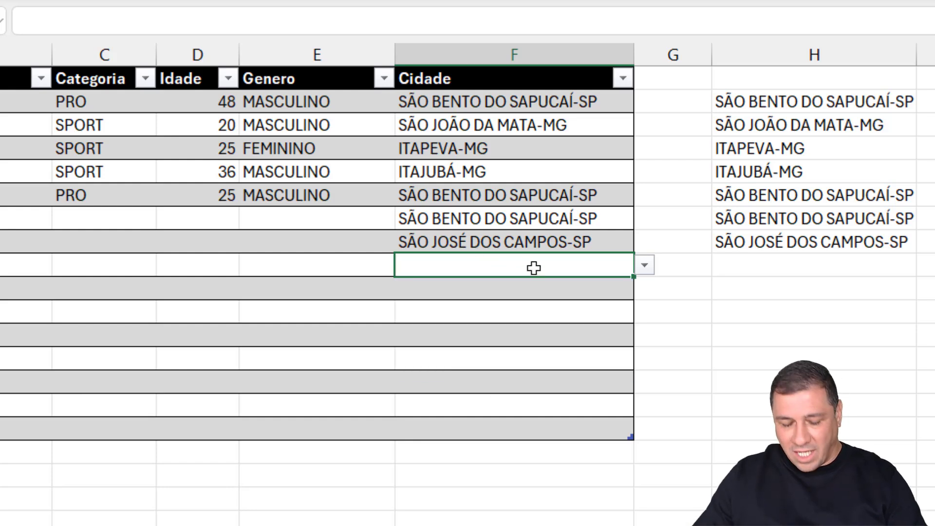
{"action": "type", "text": "ampa"}
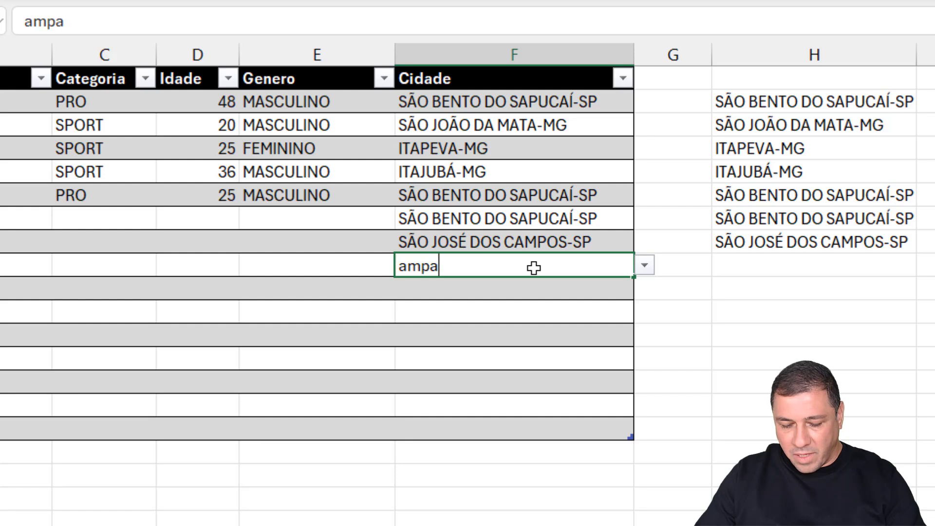
{"action": "key", "text": "BackSpace"}
{"action": "key", "text": "BackSpace"}
{"action": "key", "text": "BackSpace"}
{"action": "key", "text": "BackSpace"}
{"action": "type", "text": "AM"}
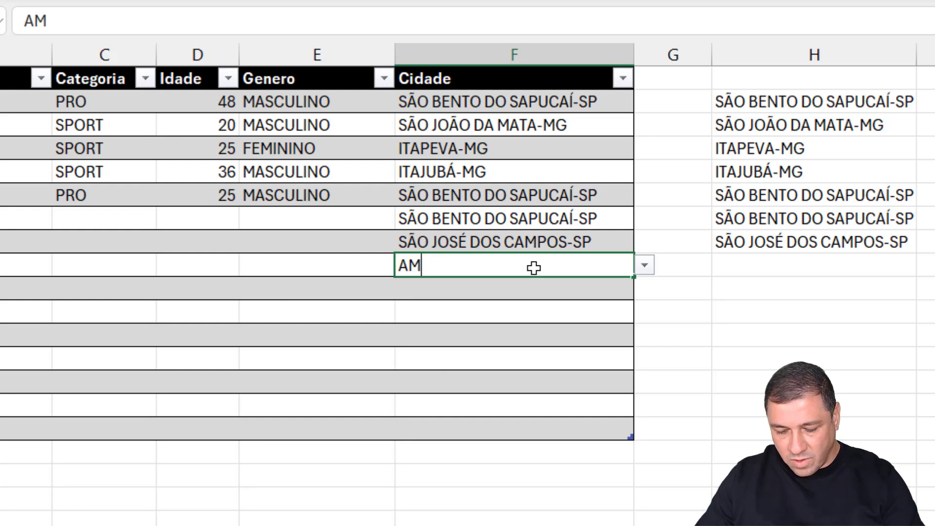
{"action": "type", "text": "PARO-SP"}
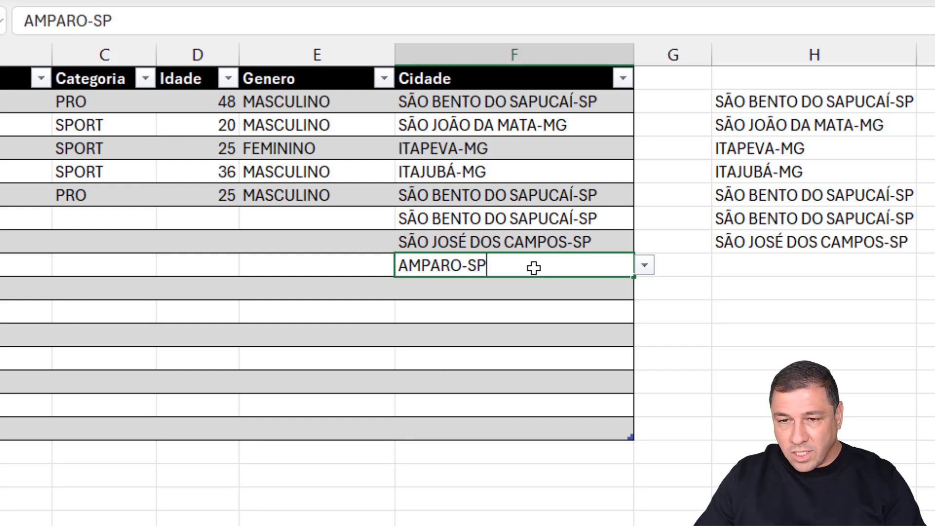
{"action": "key", "text": "Return"}
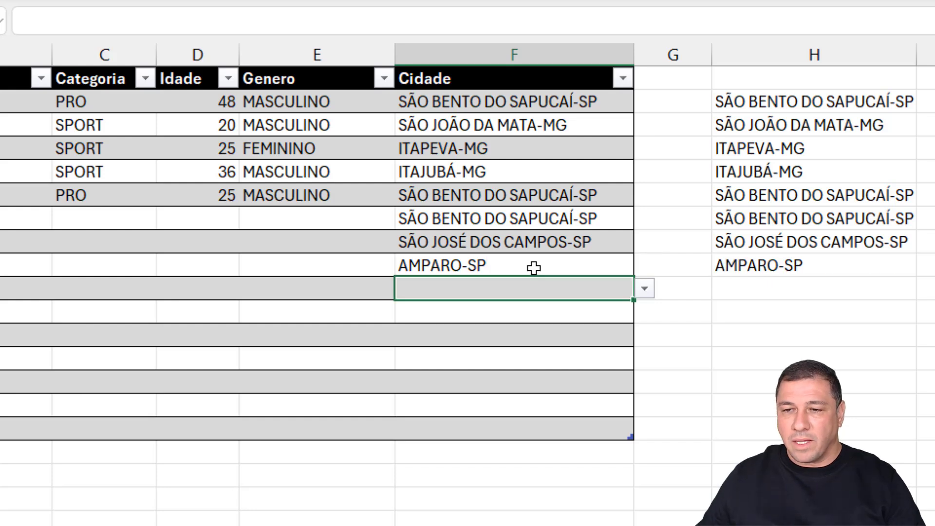
{"action": "left_click", "coordinate": [642, 290]}
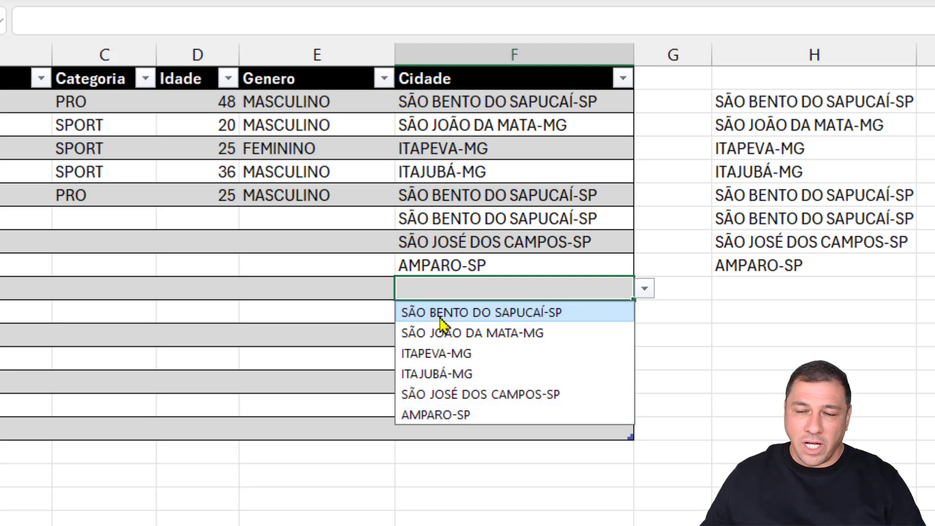
{"action": "left_click", "coordinate": [485, 288]}
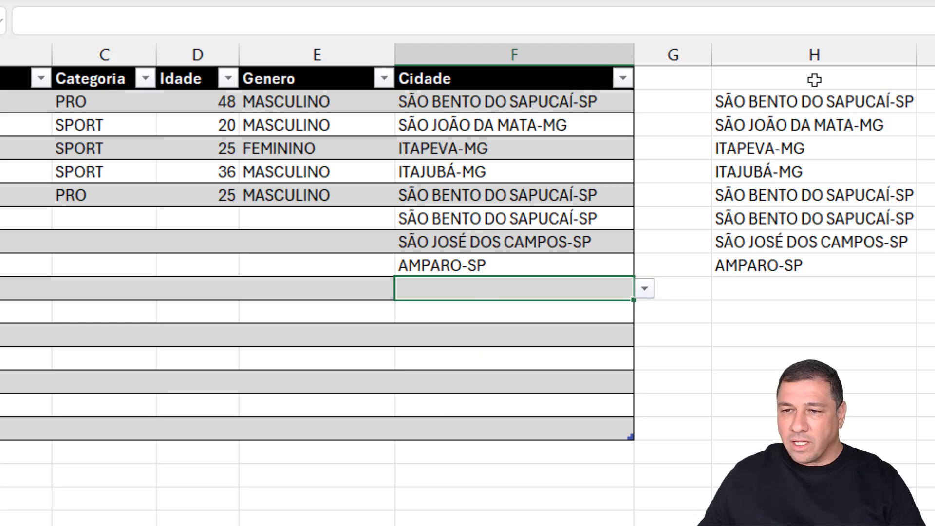
Wrap H2's FILTRO formula in CLASSIFICAR so the city list sorts alphabetically
{"action": "left_click", "coordinate": [820, 99]}
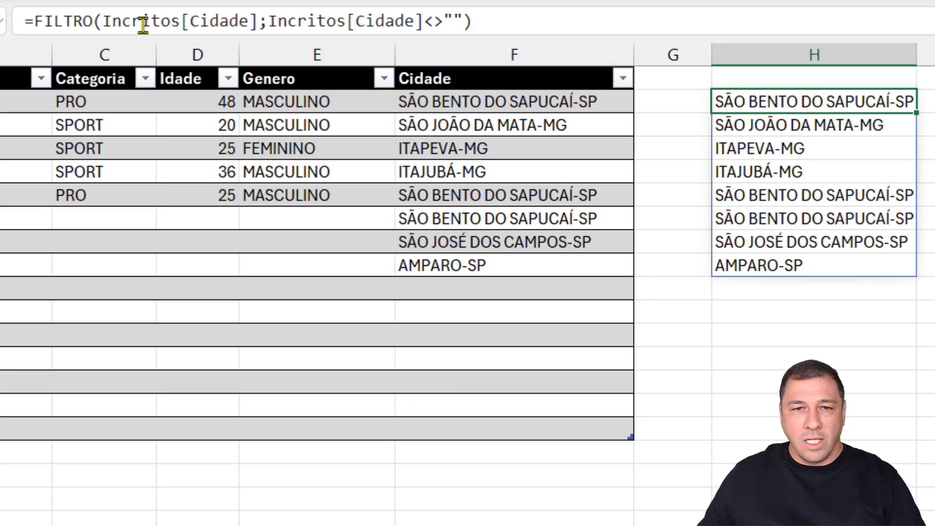
{"action": "left_click", "coordinate": [48, 20]}
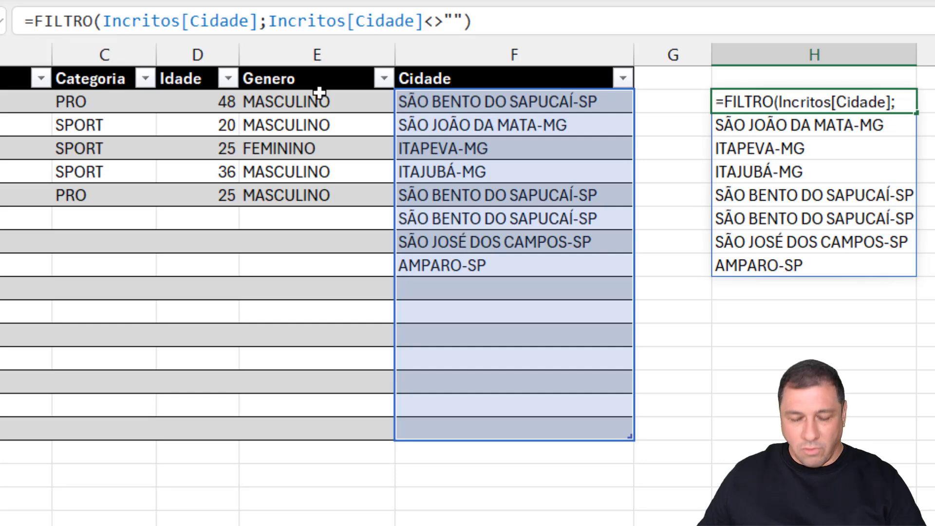
{"action": "type", "text": "CLA"}
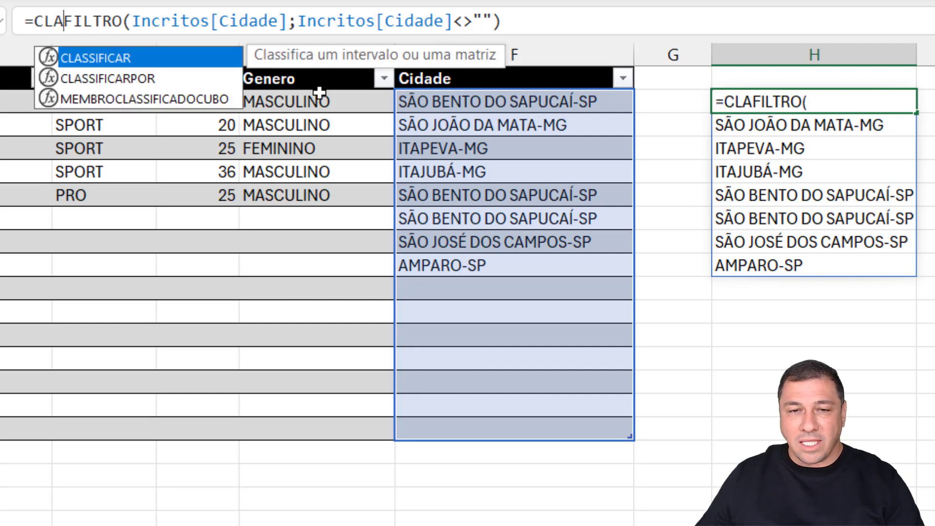
{"action": "double_click", "coordinate": [113, 59]}
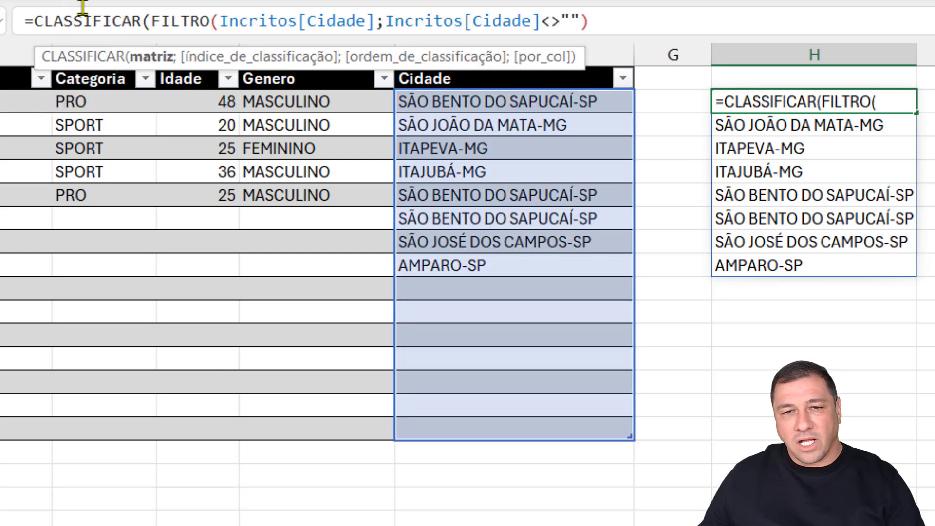
{"action": "left_click", "coordinate": [608, 27]}
{"action": "type", "text": ")"}
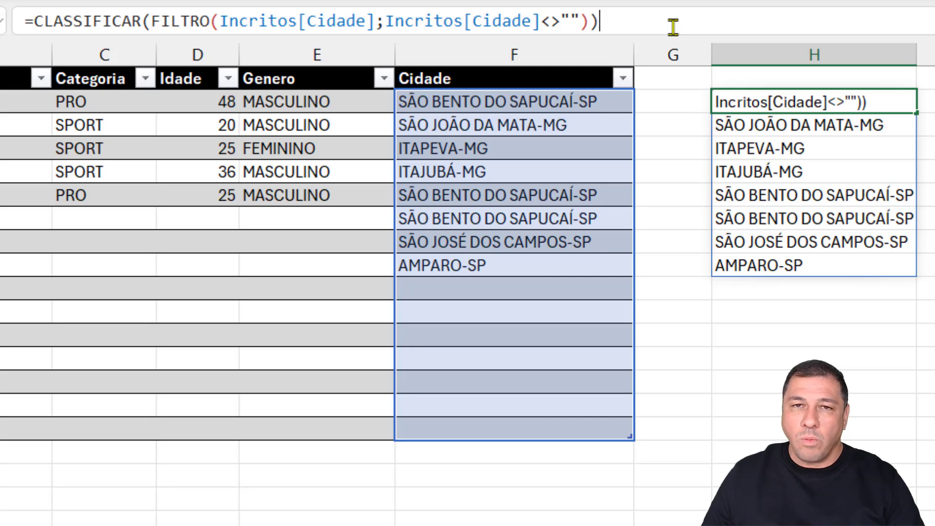
{"action": "key", "text": "Return"}
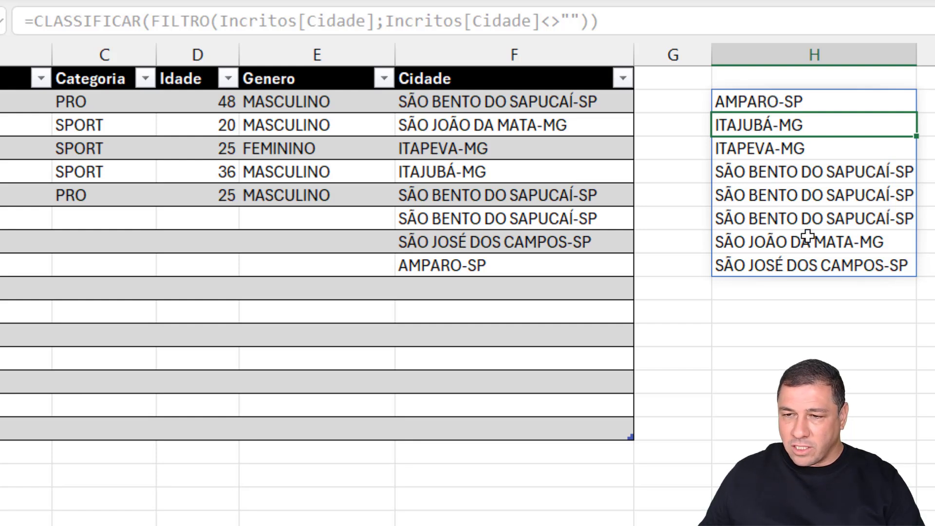
{"action": "left_click", "coordinate": [492, 288]}
Fill the next empty Cidade cell with AMPARO-SP by accepting the autocomplete suggestion
{"action": "left_click", "coordinate": [643, 288]}
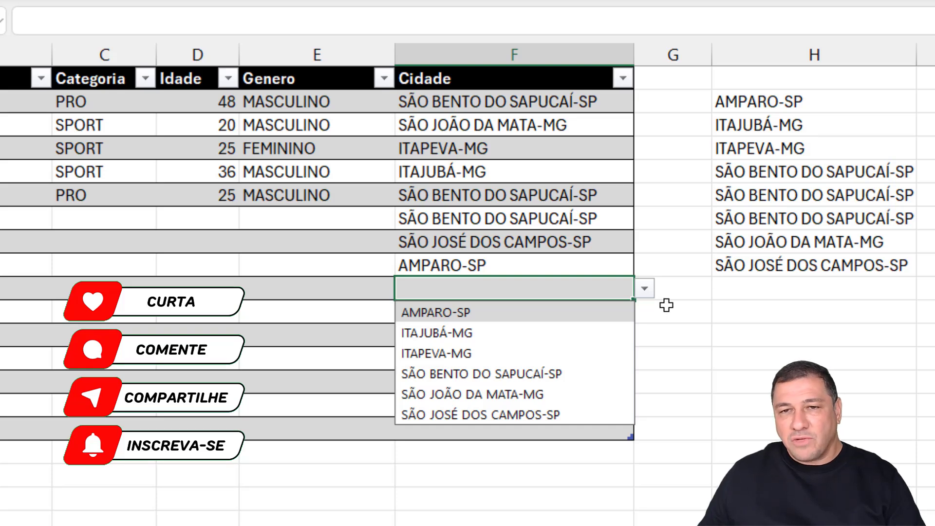
{"action": "left_click", "coordinate": [490, 292]}
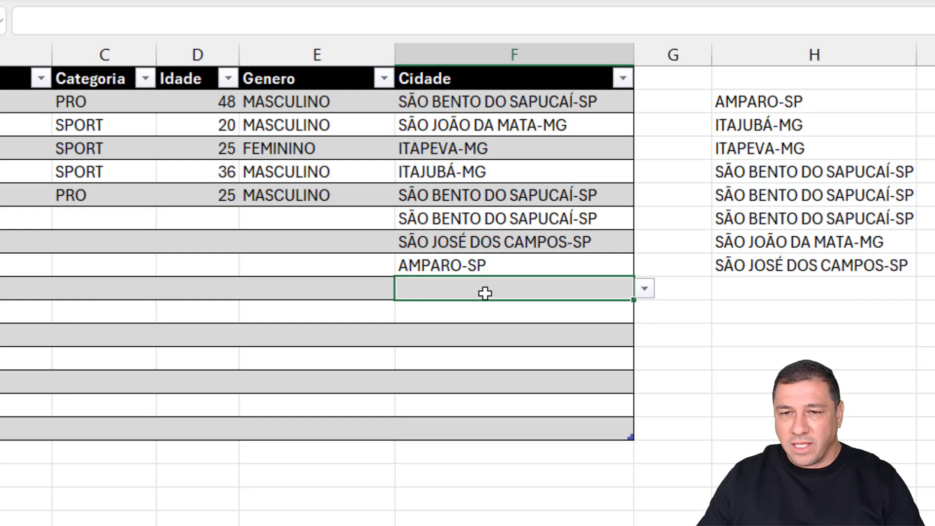
{"action": "type", "text": "SÃ"}
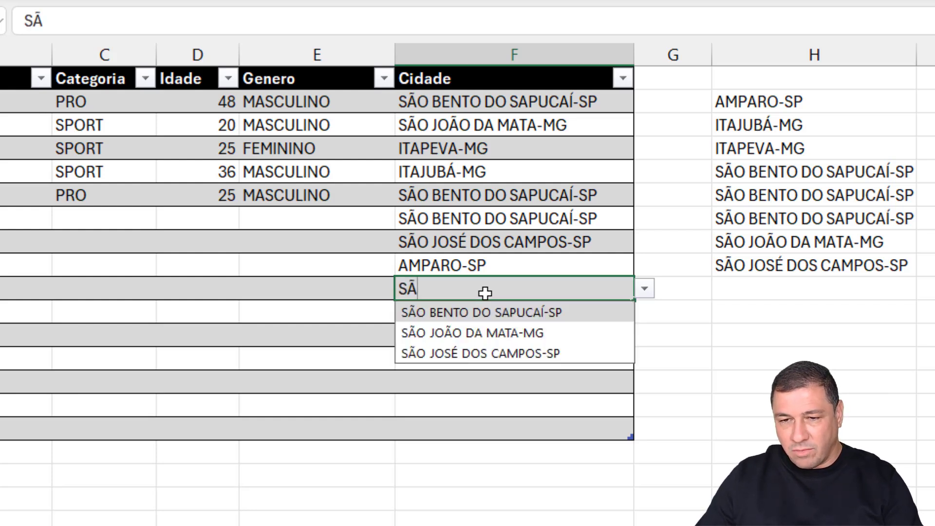
{"action": "key", "text": "BackSpace"}
{"action": "key", "text": "BackSpace"}
{"action": "type", "text": "ITA"}
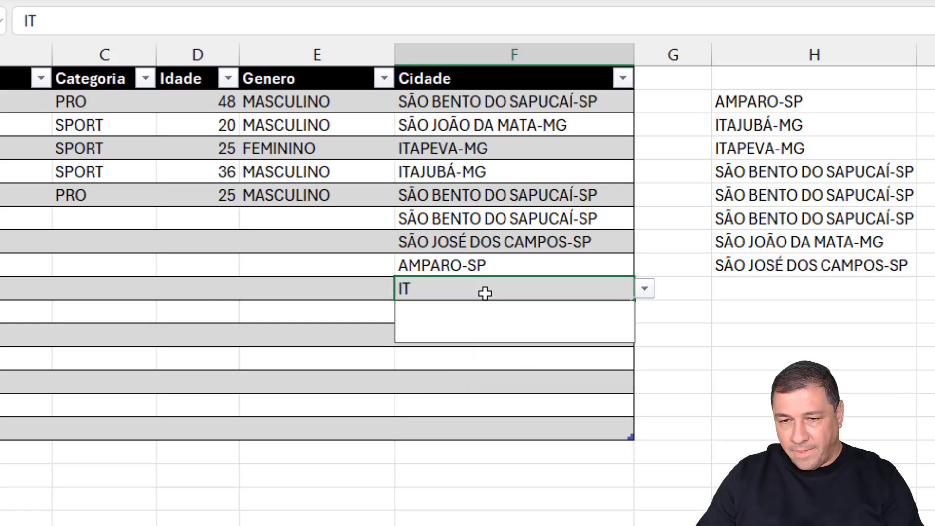
{"action": "key", "text": "BackSpace"}
{"action": "key", "text": "BackSpace"}
{"action": "key", "text": "BackSpace"}
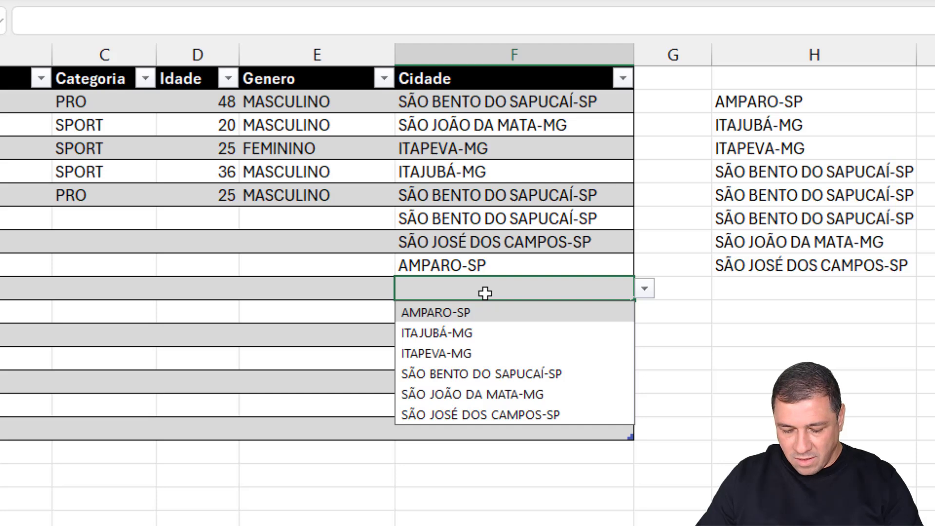
{"action": "type", "text": "AM"}
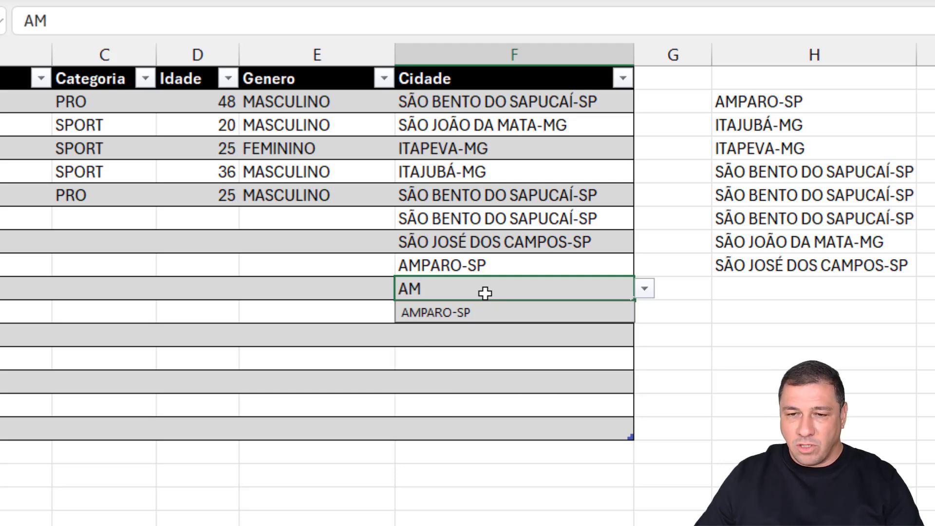
{"action": "key", "text": "Tab"}
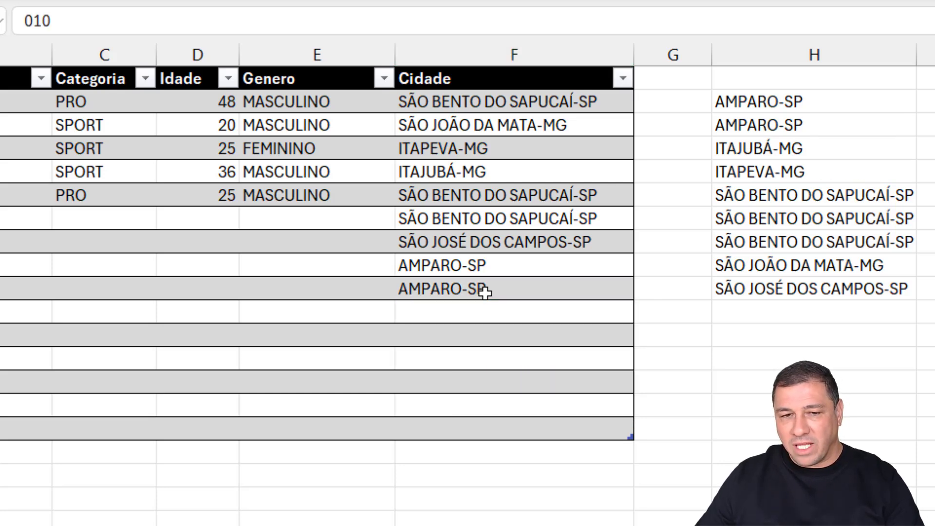
Check the sorted Cidade dropdown, which now lists AMPARO-SP twice
{"action": "left_click", "coordinate": [485, 291]}
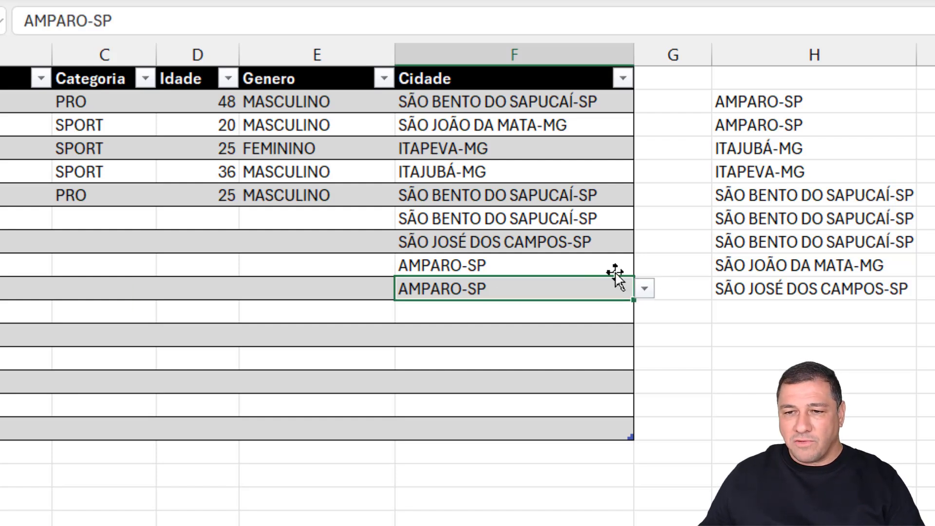
{"action": "left_click", "coordinate": [644, 291]}
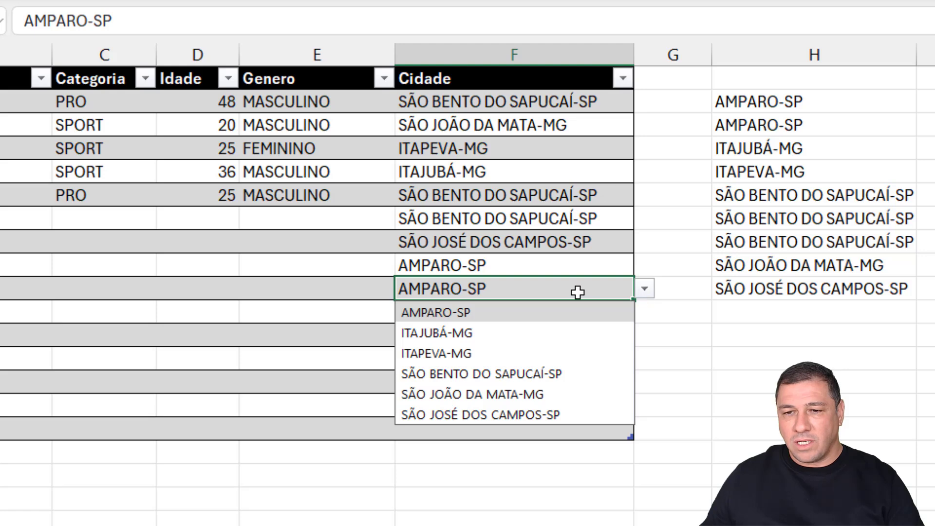
{"action": "left_click", "coordinate": [644, 293]}
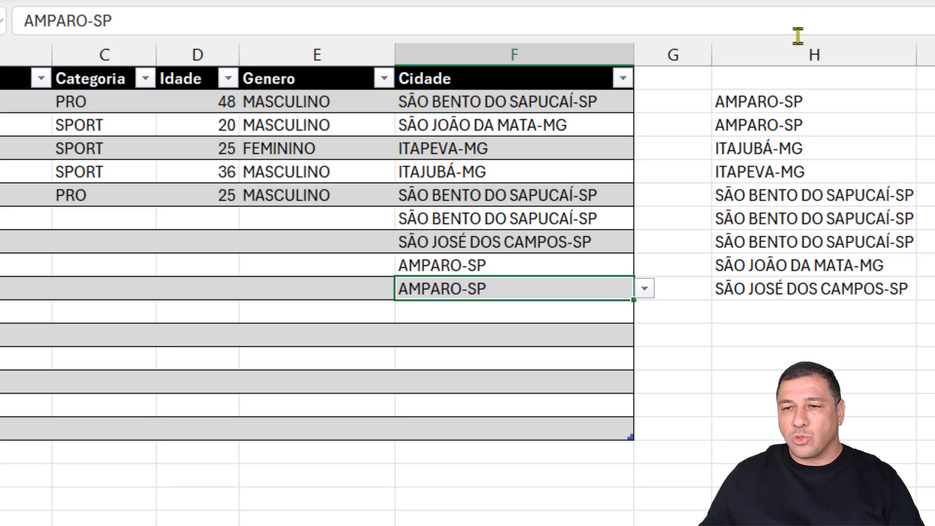
{"action": "left_click", "coordinate": [796, 100]}
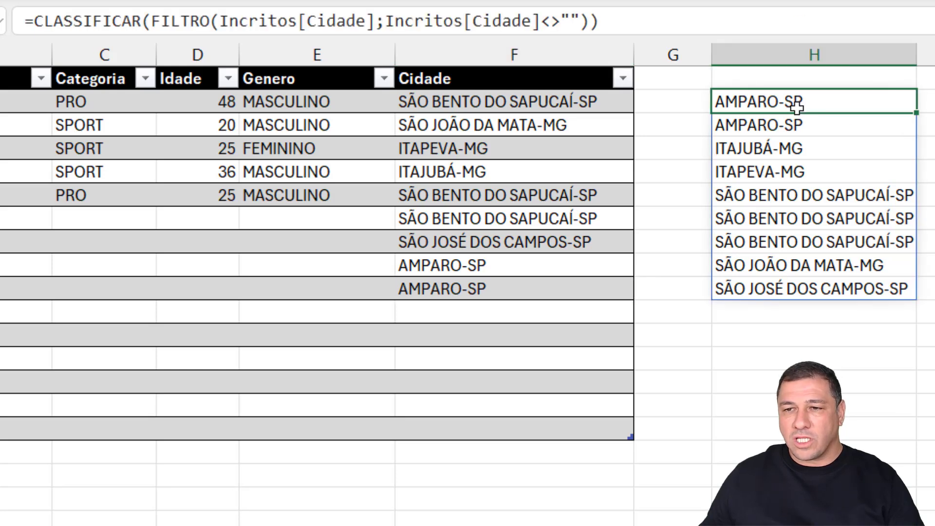
Wrap the sorted filter in ÚNICO so H2 spills six distinct cities alphabetically
{"action": "left_click", "coordinate": [35, 20]}
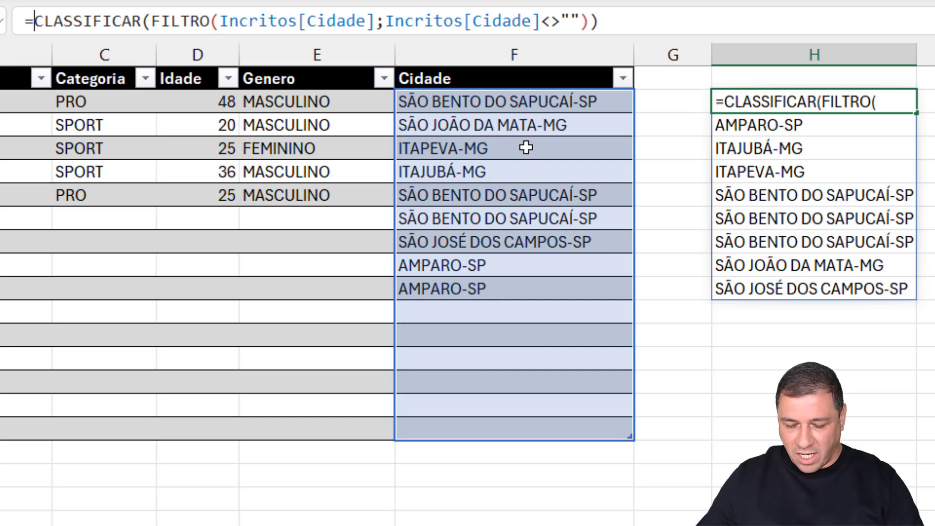
{"action": "type", "text": "ÚN"}
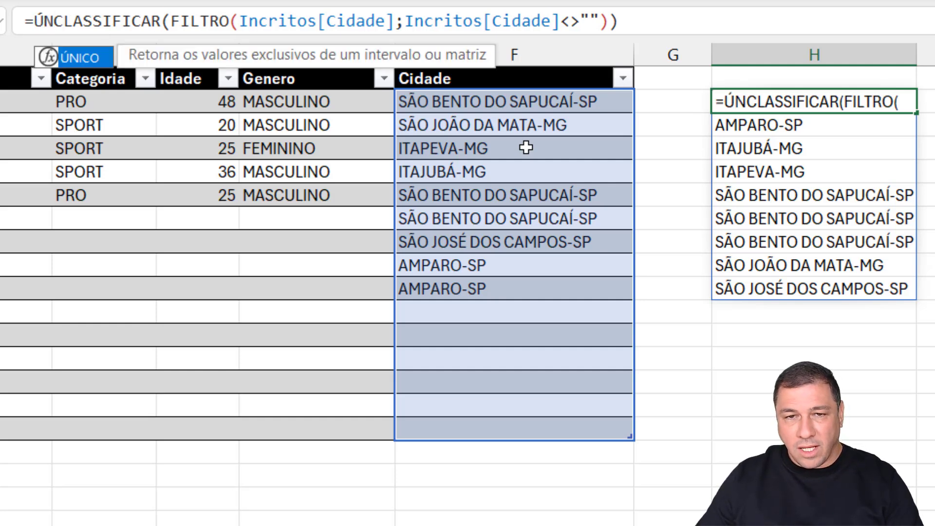
{"action": "key", "text": "Tab"}
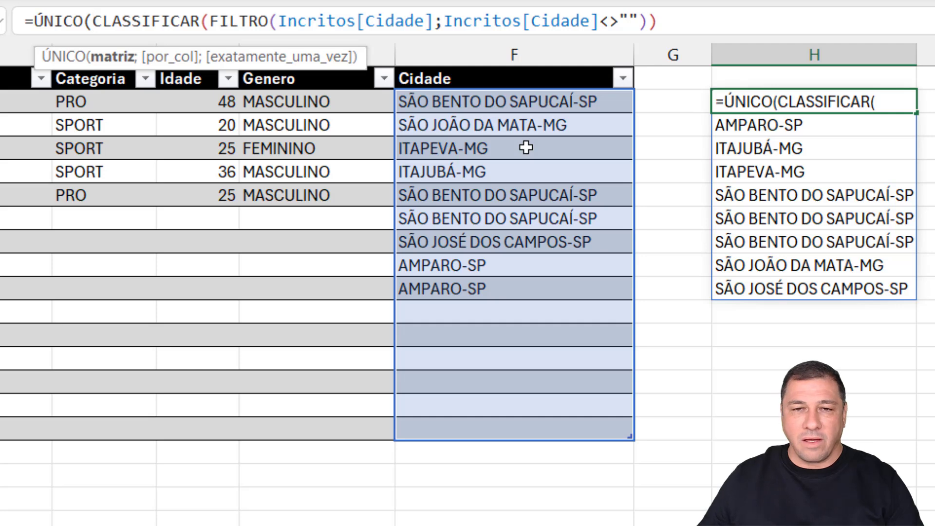
{"action": "left_click", "coordinate": [718, 27]}
{"action": "type", "text": ")"}
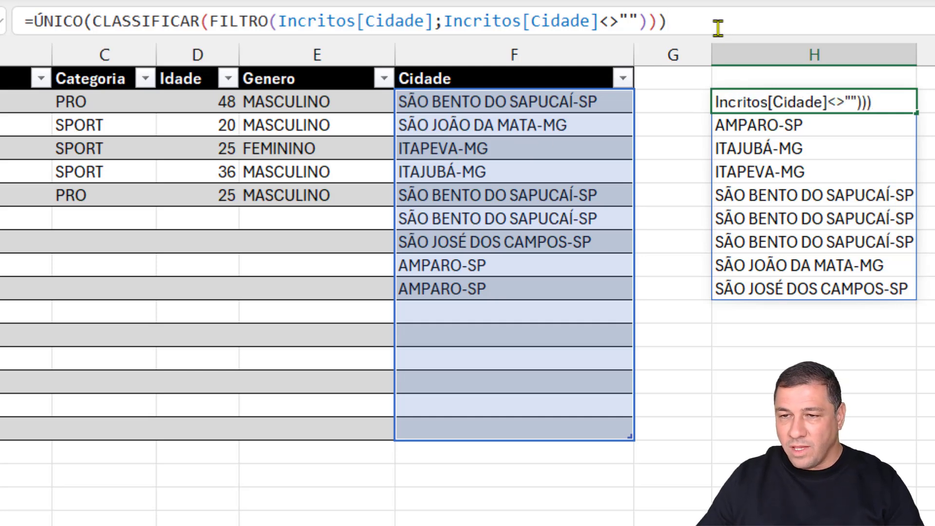
{"action": "key", "text": "Return"}
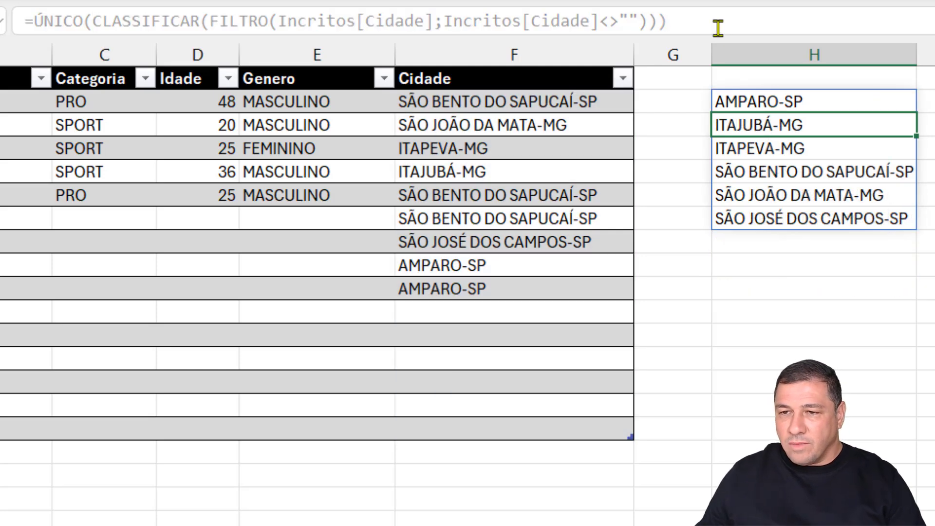
{"action": "left_click", "coordinate": [777, 100]}
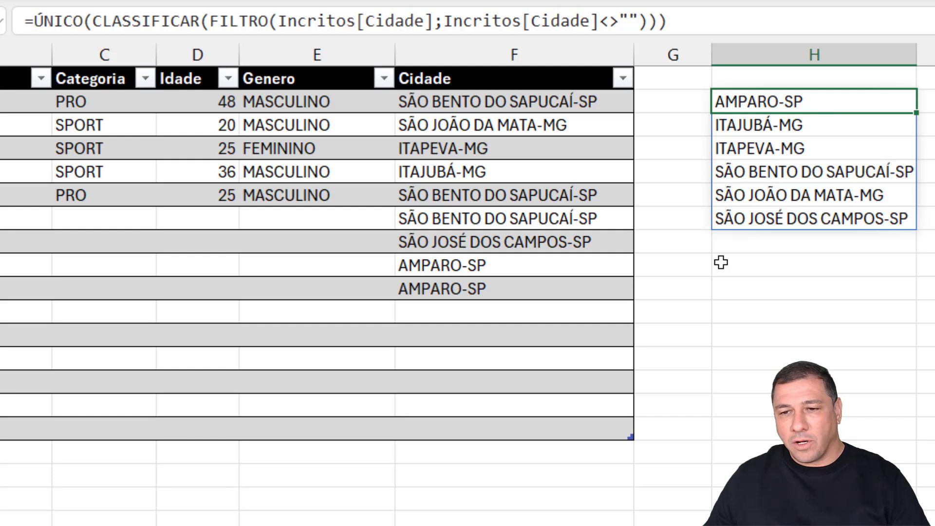
Fill the next empty Cidade cell with SÃO JOÃO DA MATA-MG from the suggestions
{"action": "left_click", "coordinate": [522, 291]}
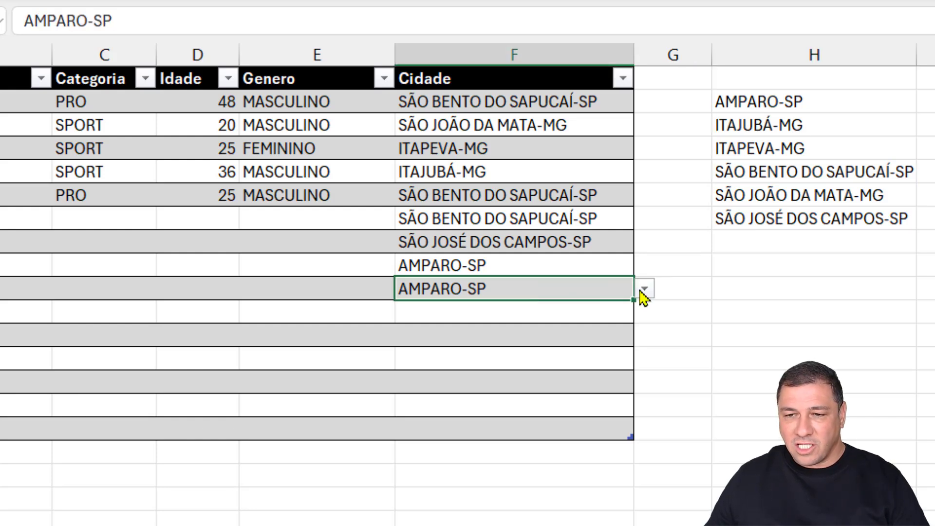
{"action": "left_click", "coordinate": [644, 289]}
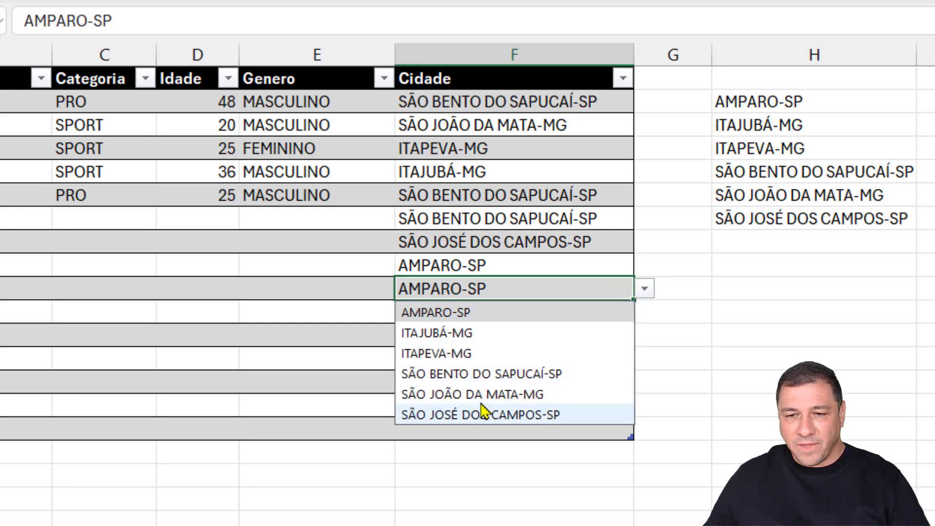
{"action": "left_click", "coordinate": [503, 290]}
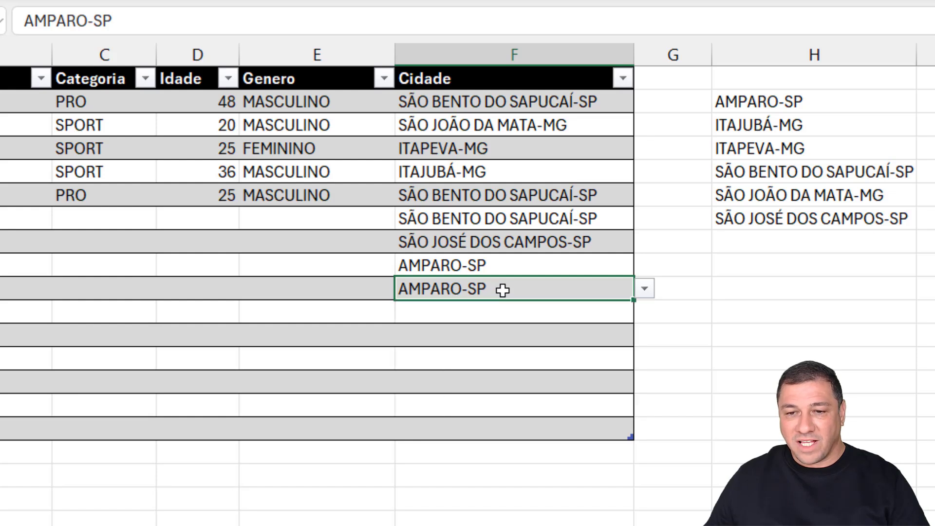
{"action": "left_click", "coordinate": [473, 312]}
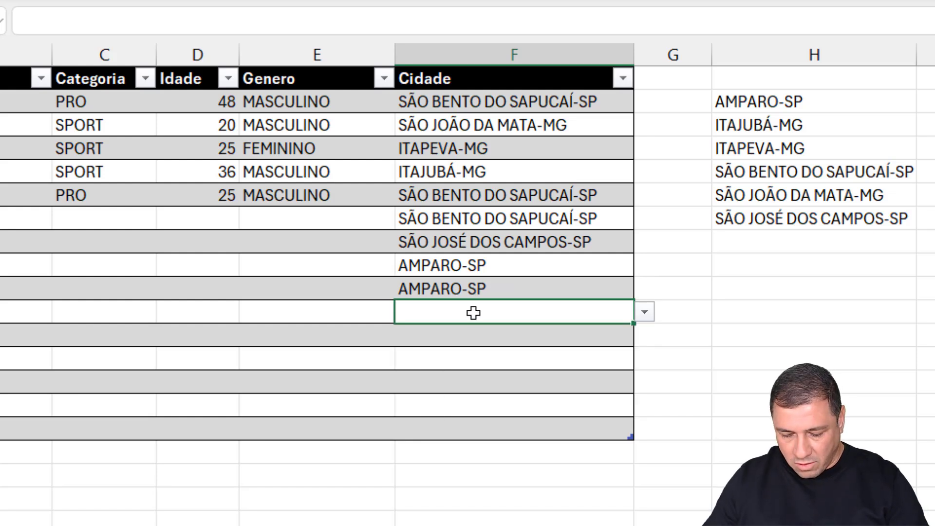
{"action": "type", "text": "SÃO"}
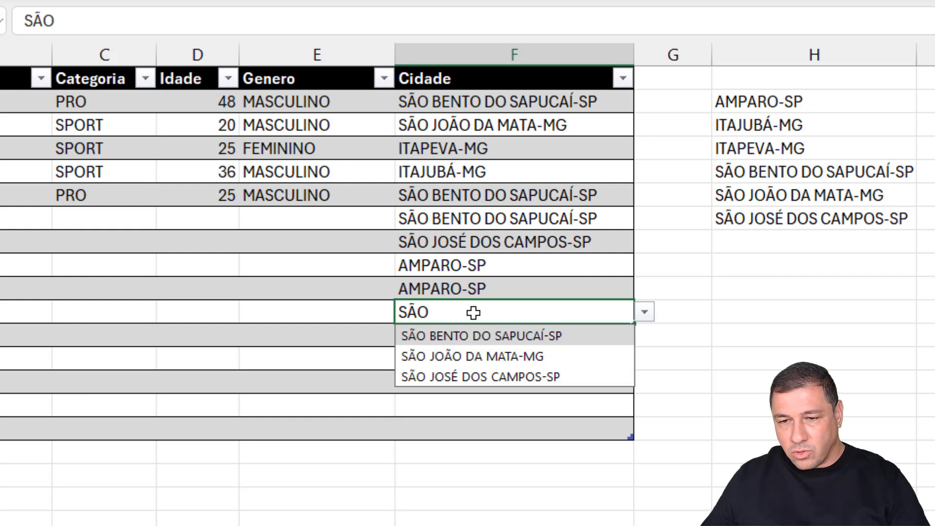
{"action": "key", "text": "Down"}
{"action": "key", "text": "Down"}
{"action": "key", "text": "Up"}
{"action": "key", "text": "Tab"}
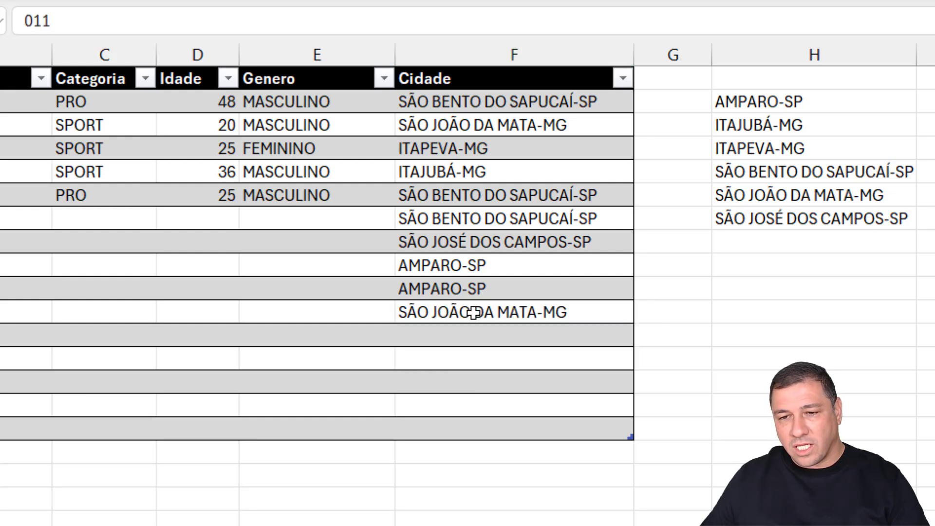
Change that Cidade entry to ITAJUBÁ-MG using the six-city dropdown
{"action": "left_click", "coordinate": [474, 313]}
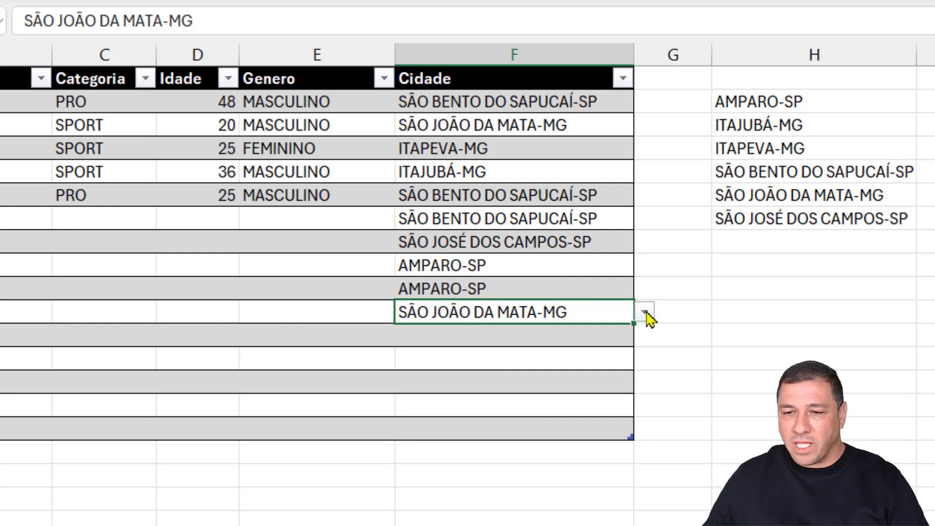
{"action": "left_click", "coordinate": [645, 313]}
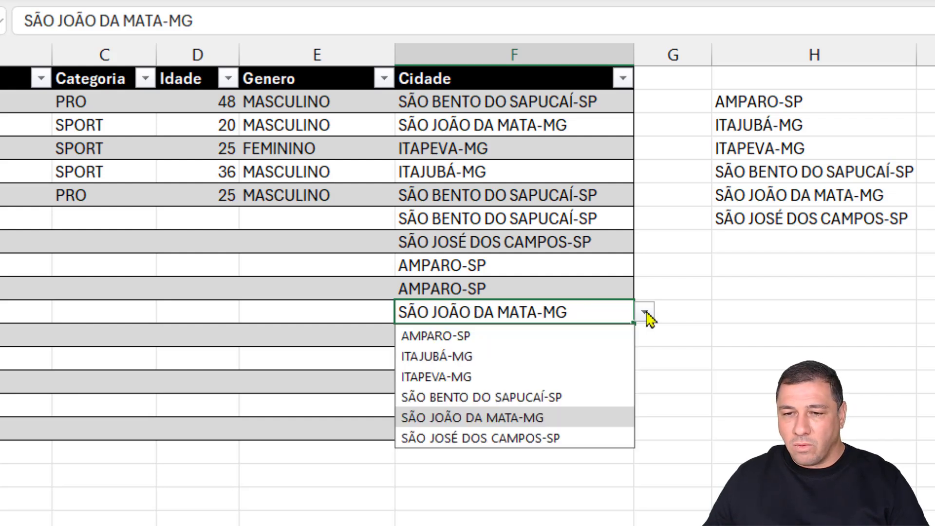
{"action": "left_click", "coordinate": [461, 358]}
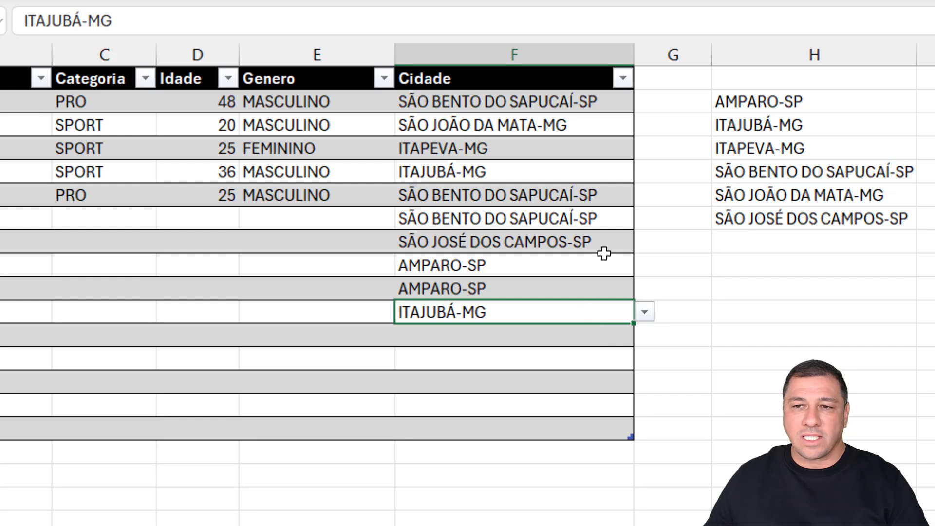
{"action": "left_click", "coordinate": [733, 107]}
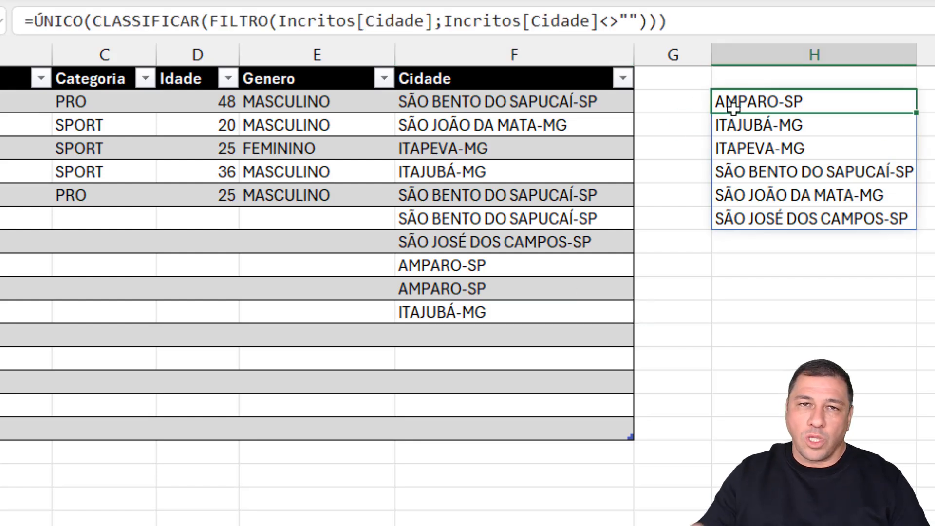